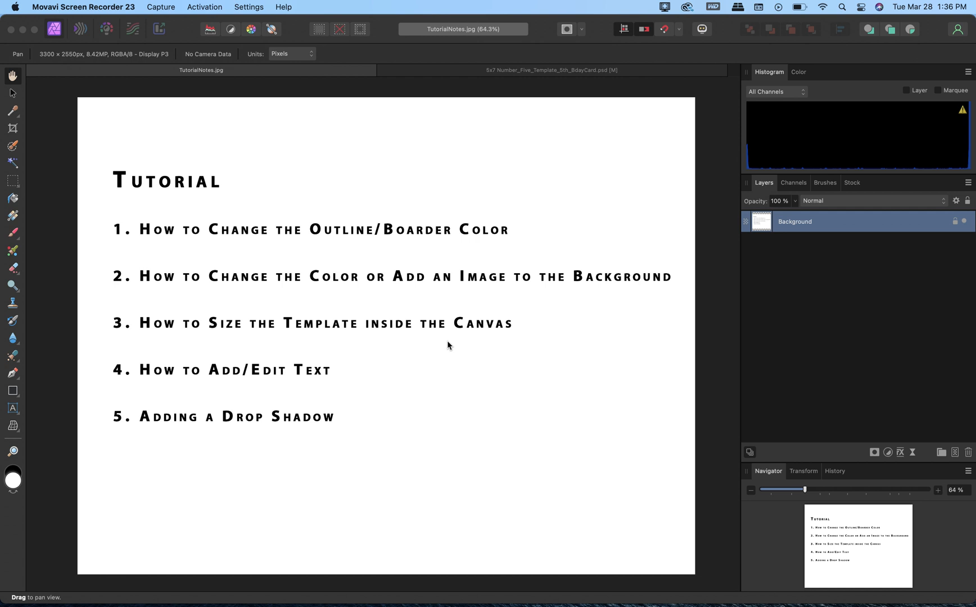
# - In the 5x7 Number Five birthday card document, select the Black Outline Layer and toggle its visibility off and back on
pyautogui.click(402, 62)
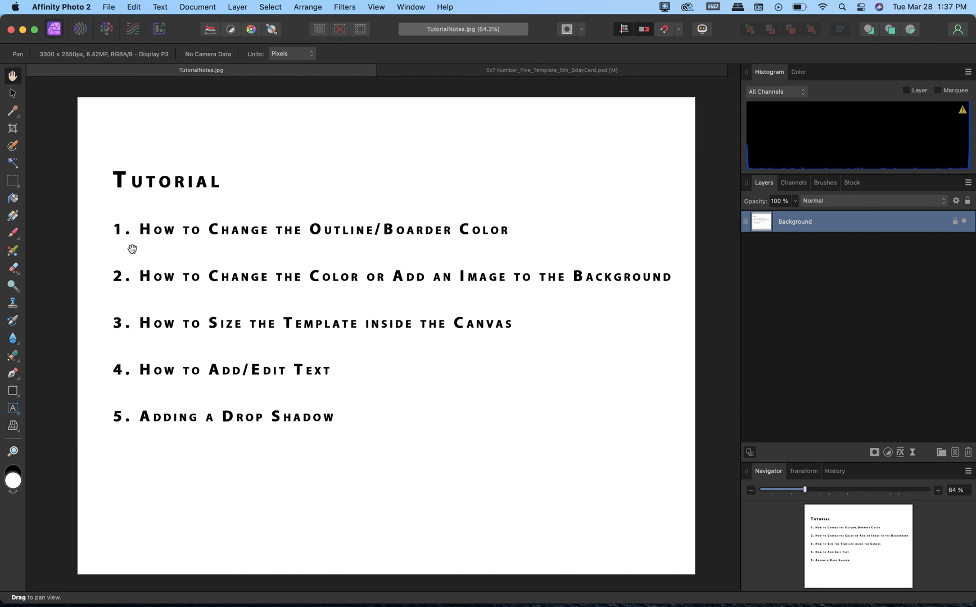
pyautogui.click(432, 75)
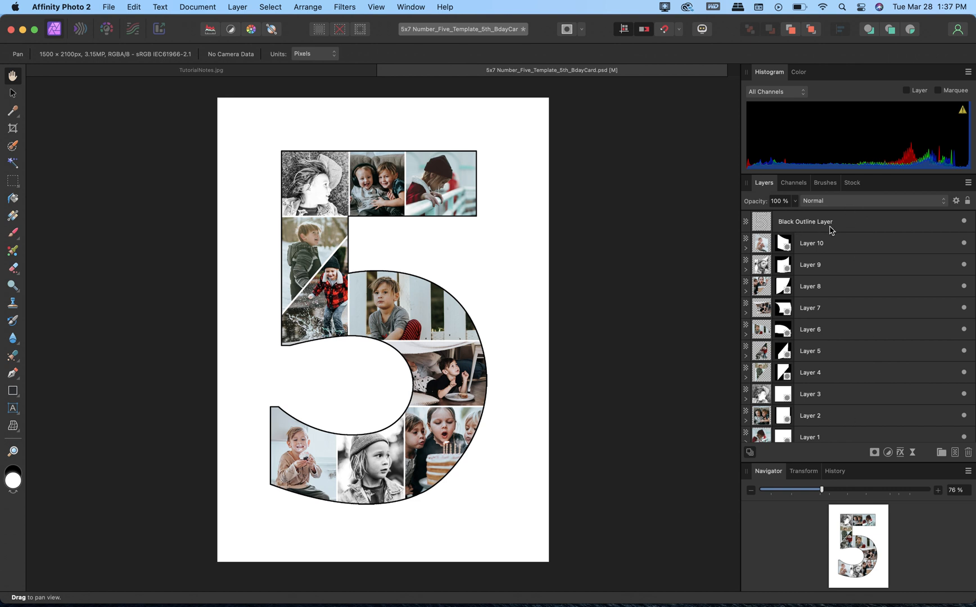
pyautogui.click(848, 226)
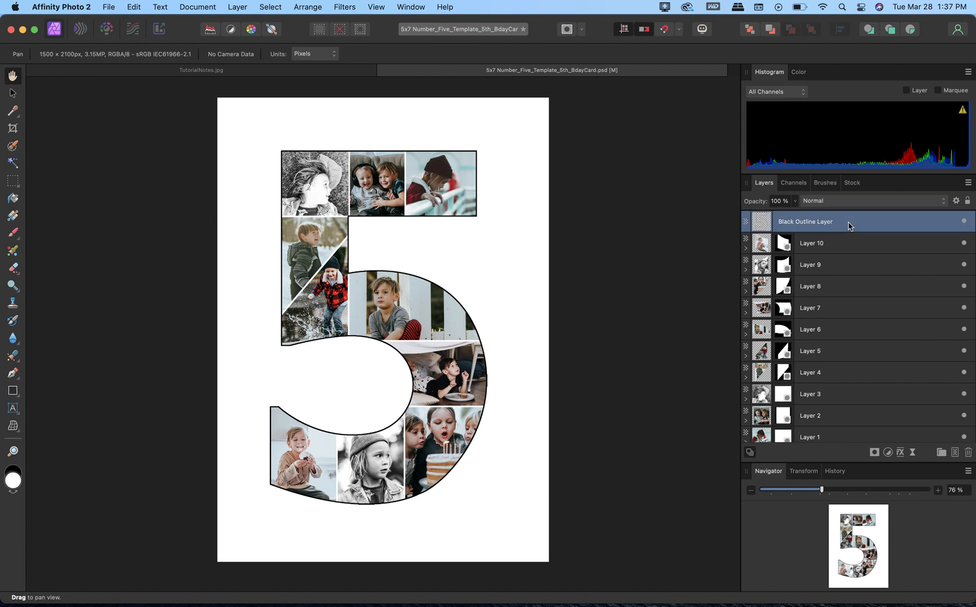
pyautogui.click(964, 223)
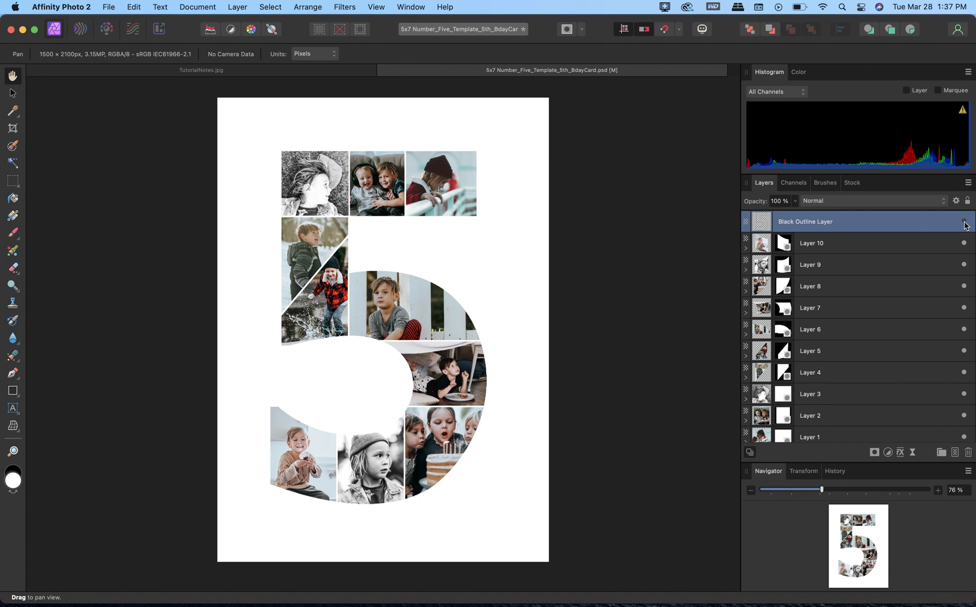
pyautogui.click(963, 222)
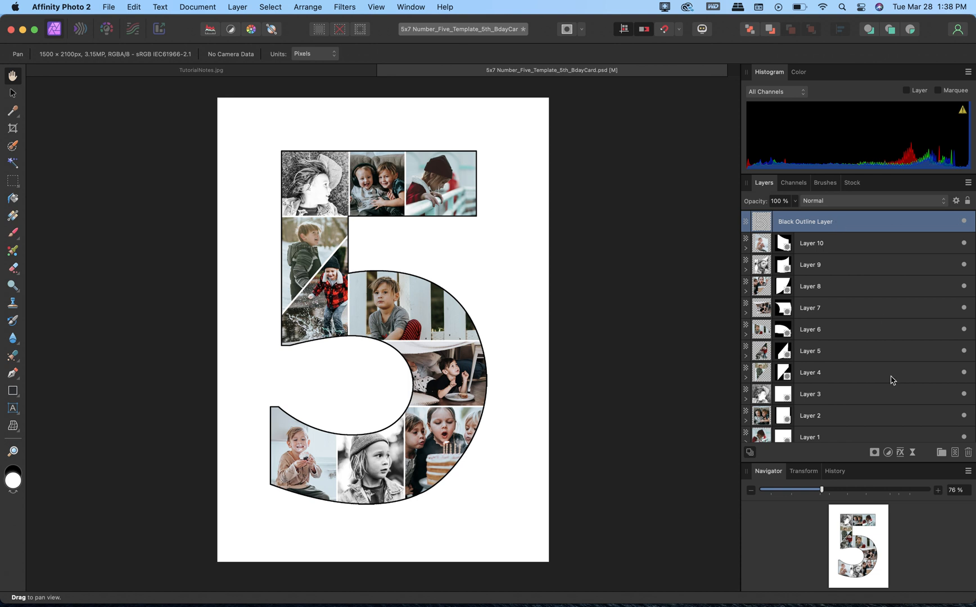
# - Apply a Color Overlay layer effect to the Black Outline Layer in teal 5CA0A7 at 100% opacity
pyautogui.click(900, 453)
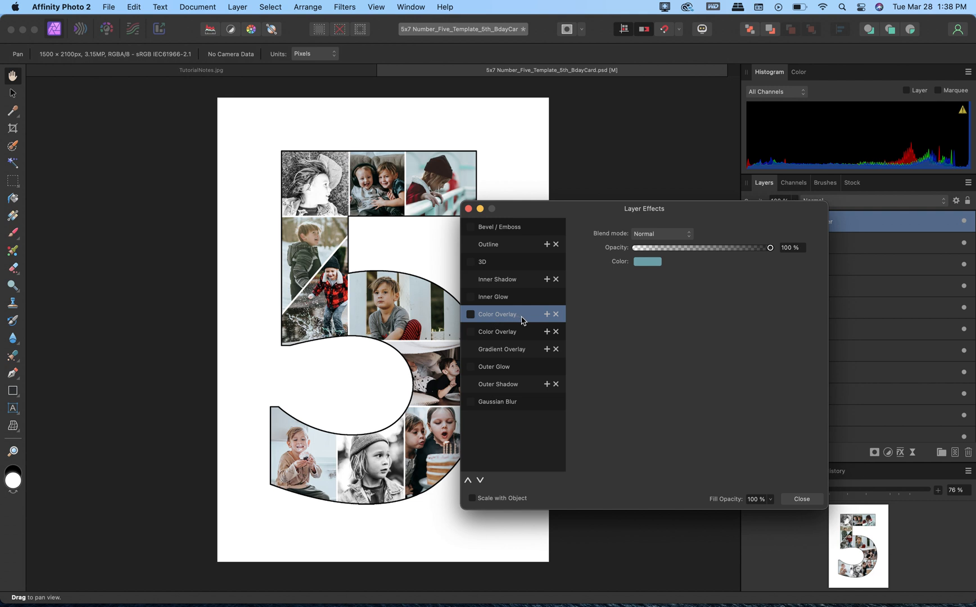
pyautogui.click(470, 317)
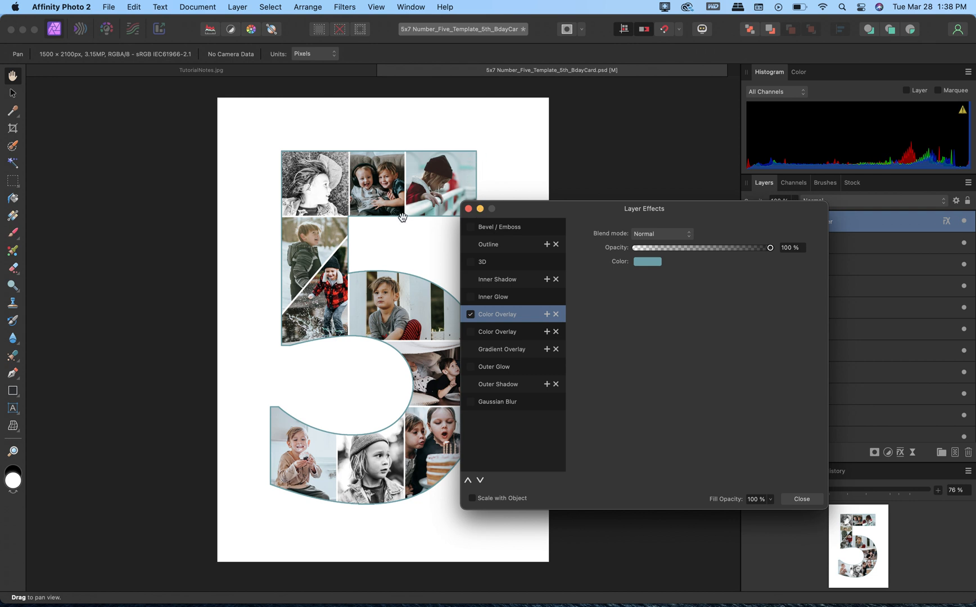
pyautogui.click(650, 266)
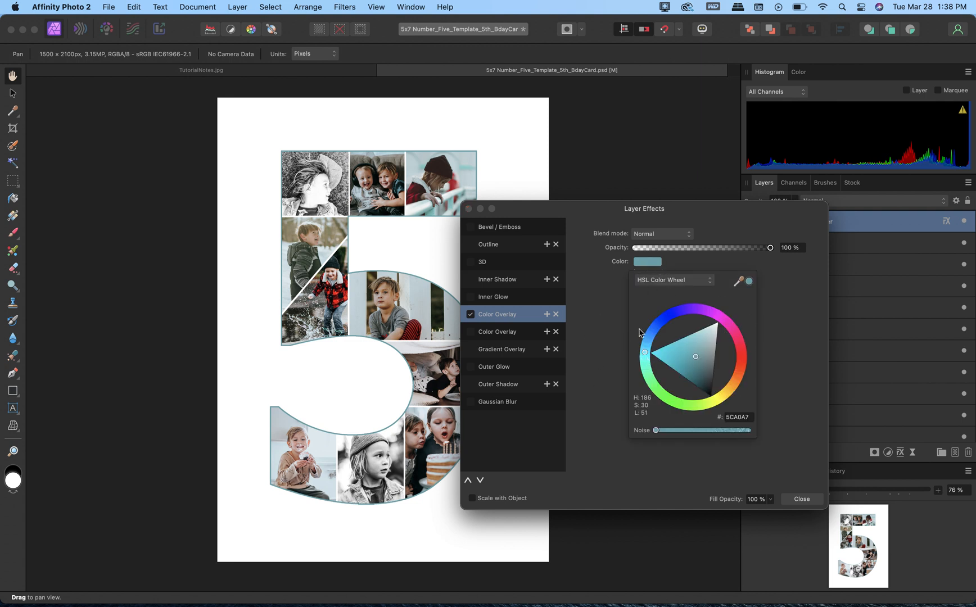
pyautogui.click(770, 248)
pyautogui.moveTo(770, 252)
pyautogui.mouseDown()
pyautogui.moveTo(721, 256)
pyautogui.moveTo(770, 249)
pyautogui.mouseUp()
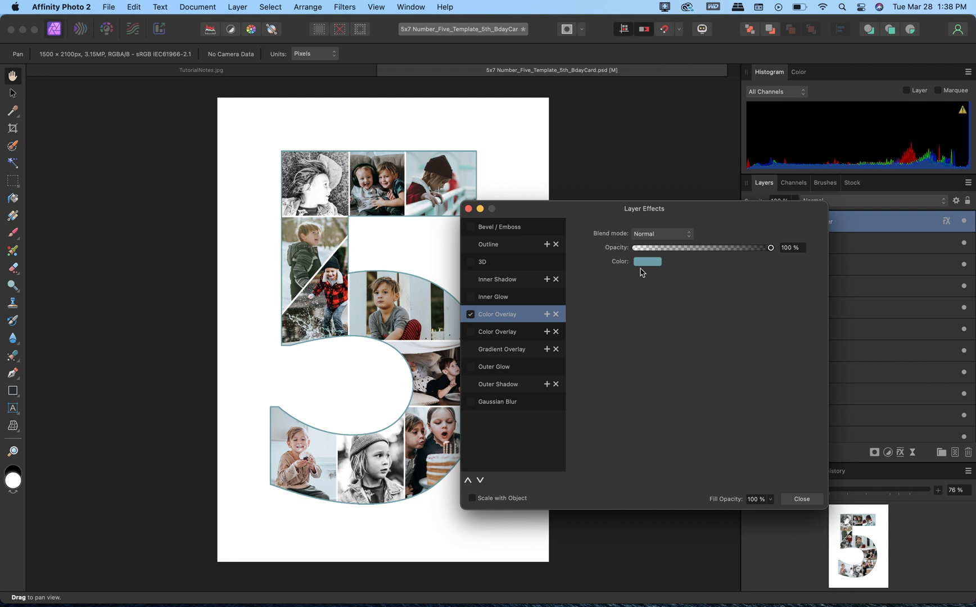
pyautogui.click(801, 500)
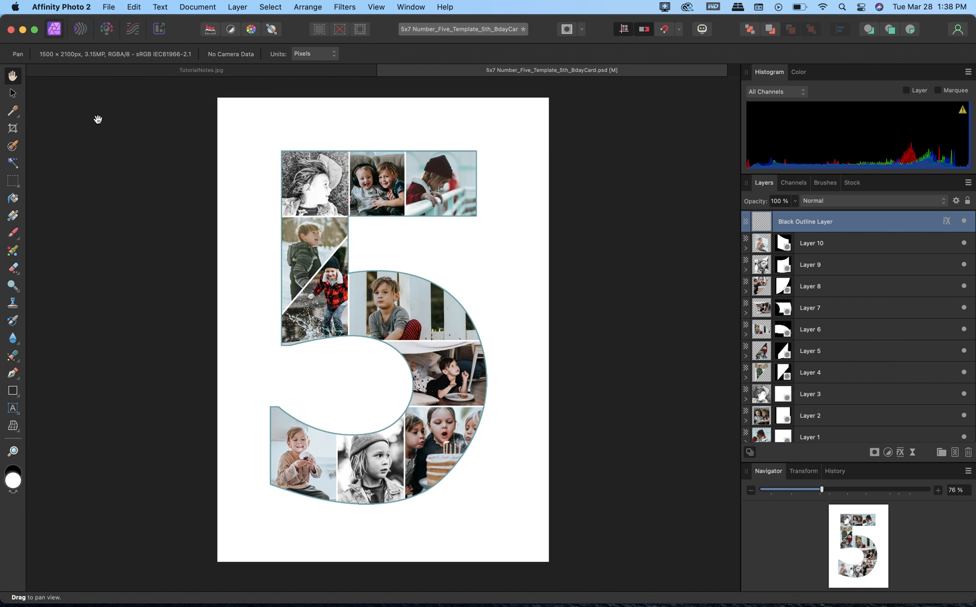
# - Consult the TutorialNotes document, return to the birthday card and select its Background layer
pyautogui.click(143, 73)
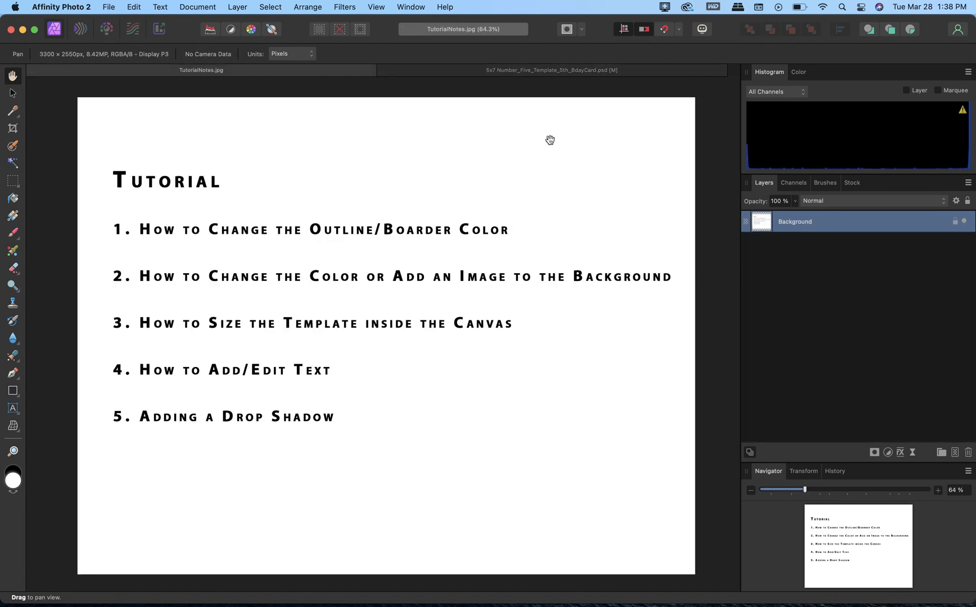
pyautogui.click(462, 79)
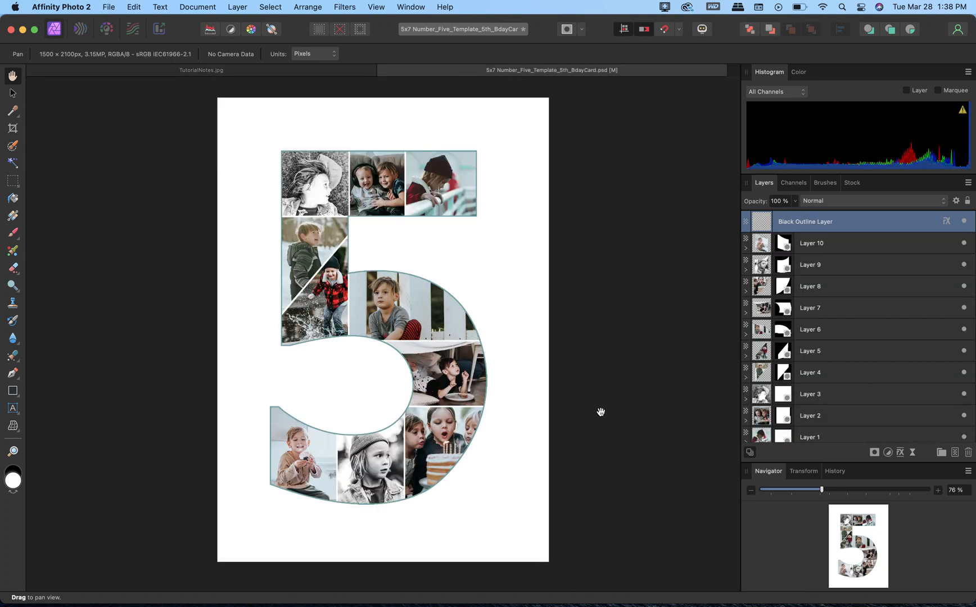
pyautogui.scroll(-3, 862, 378)
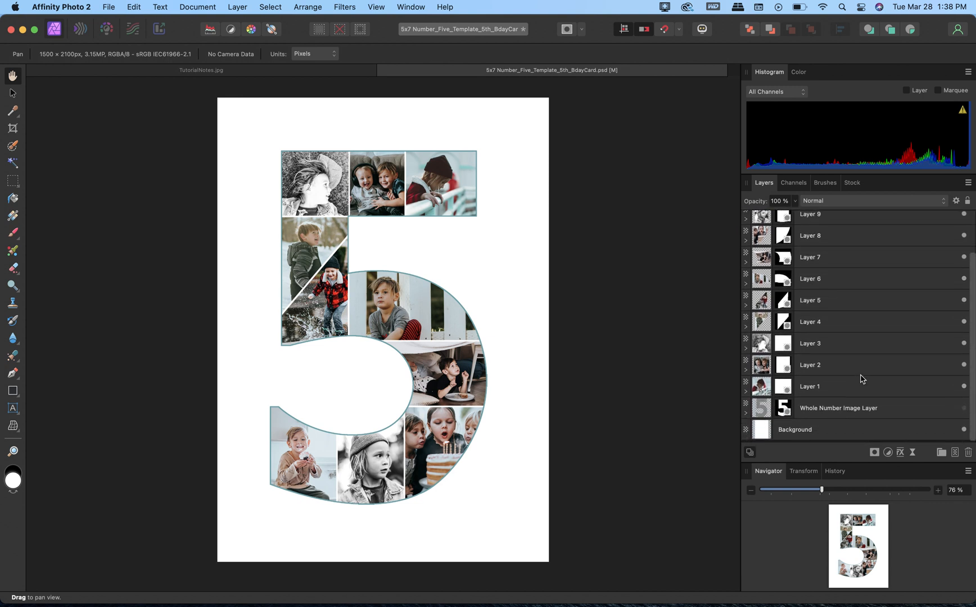
pyautogui.click(815, 435)
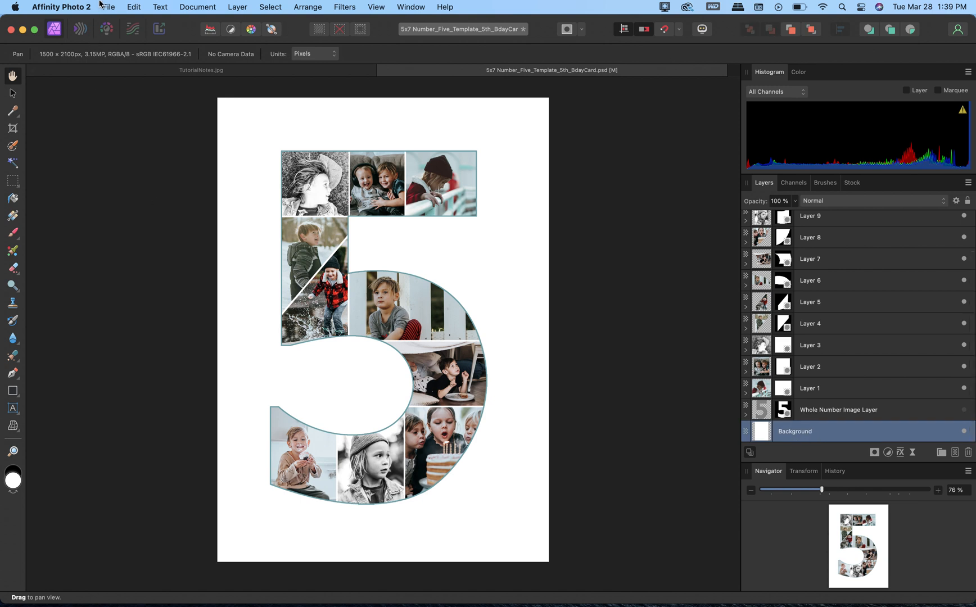
# - Fill the Background layer with the custom mustard yellow C4AE2A at 100% opacity in Normal blend mode
pyautogui.click(135, 7)
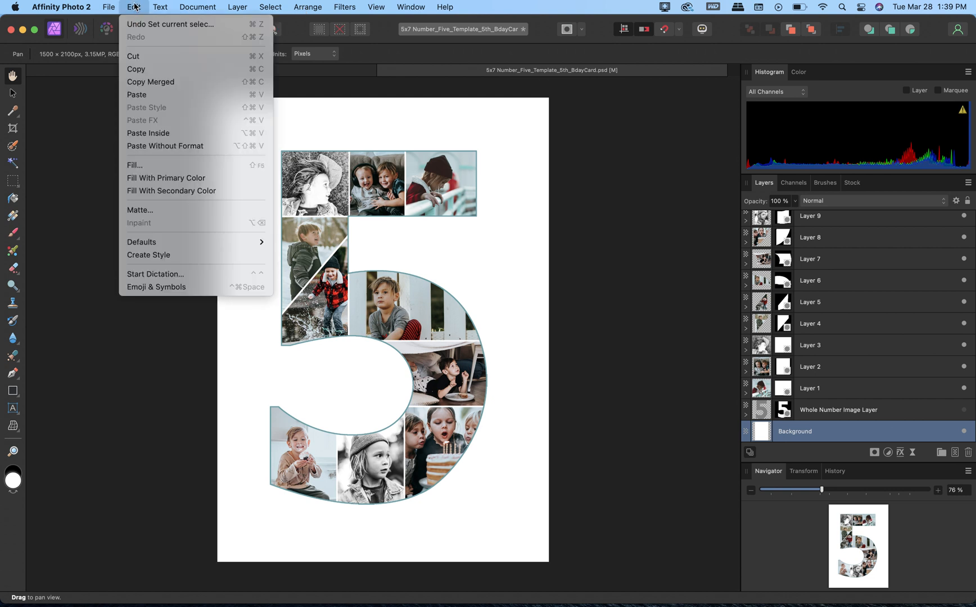
pyautogui.click(134, 166)
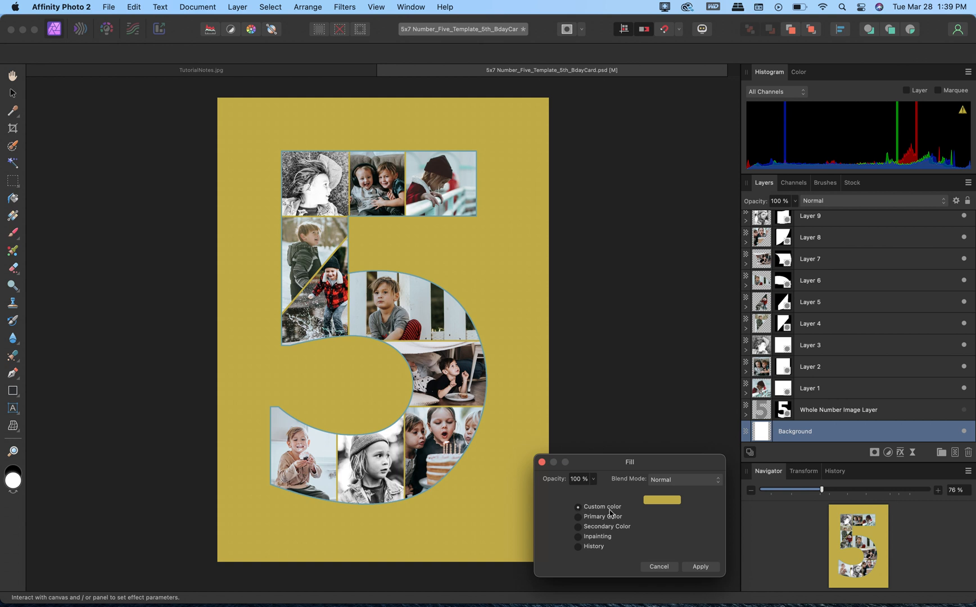
pyautogui.click(651, 505)
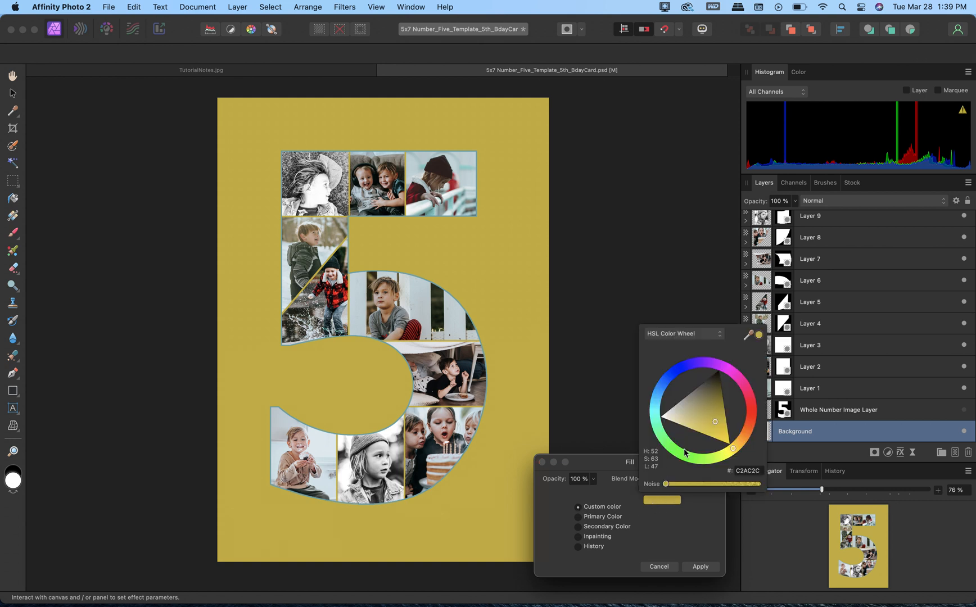
pyautogui.moveTo(719, 426)
pyautogui.mouseDown()
pyautogui.moveTo(712, 411)
pyautogui.moveTo(716, 424)
pyautogui.mouseUp()
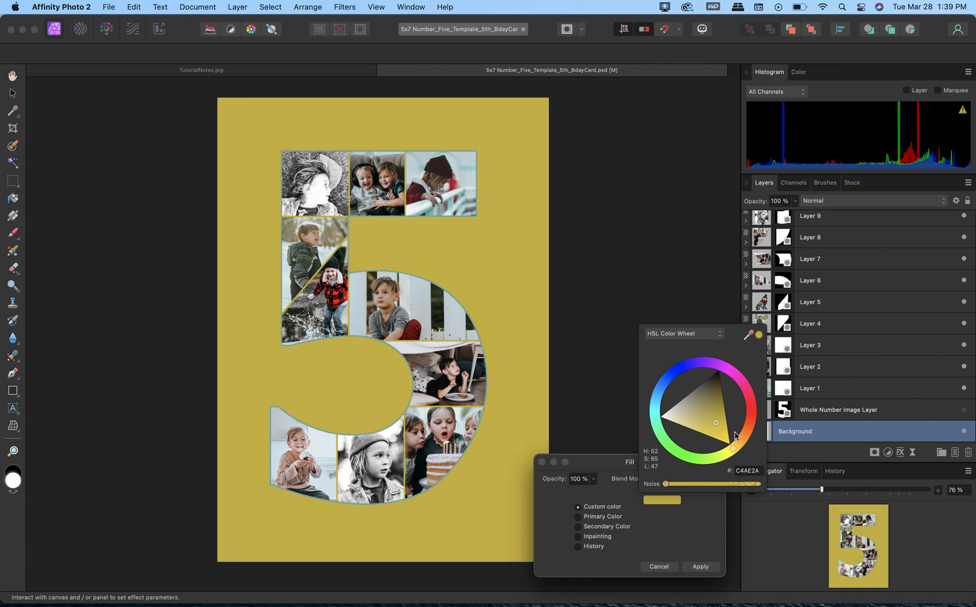
pyautogui.click(704, 508)
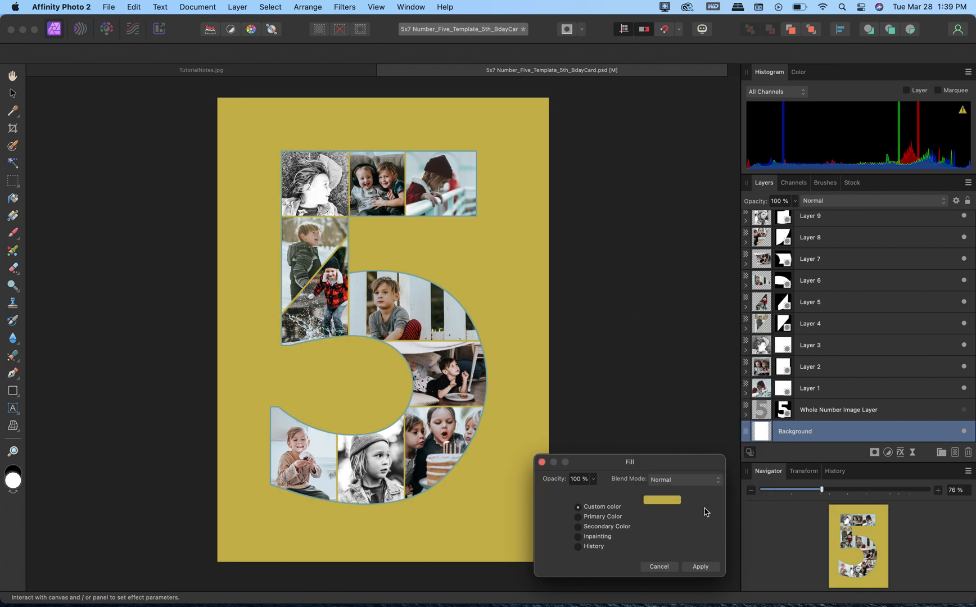
pyautogui.click(700, 566)
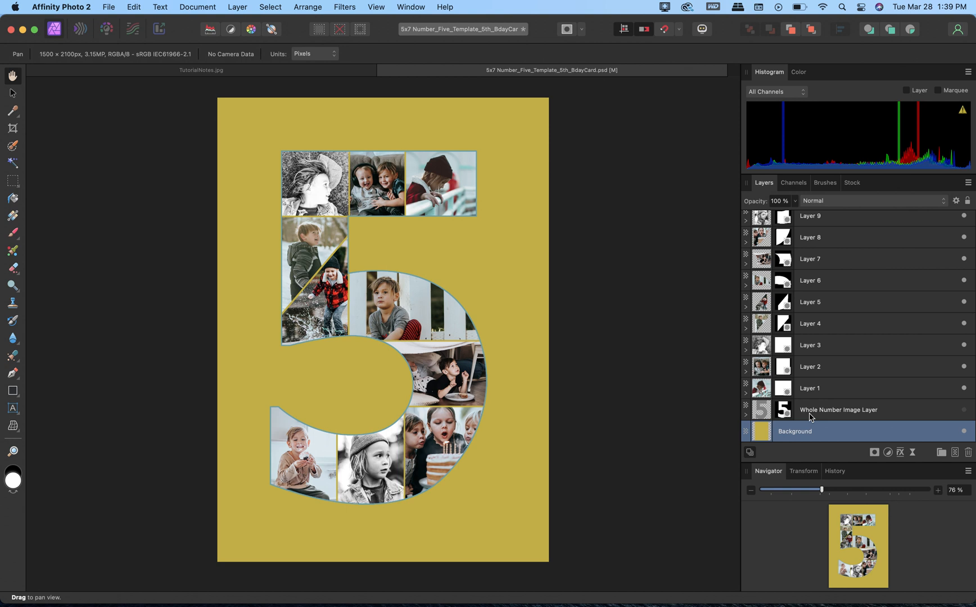
# - Show the Whole Number Image Layer, and undo both that visibility change and the yellow background fill
pyautogui.click(964, 411)
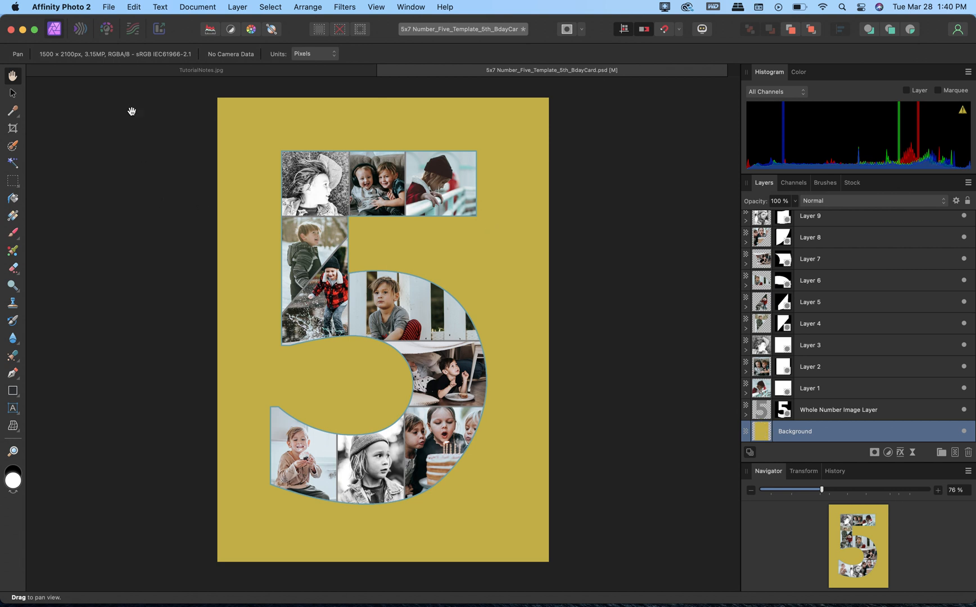
pyautogui.click(134, 7)
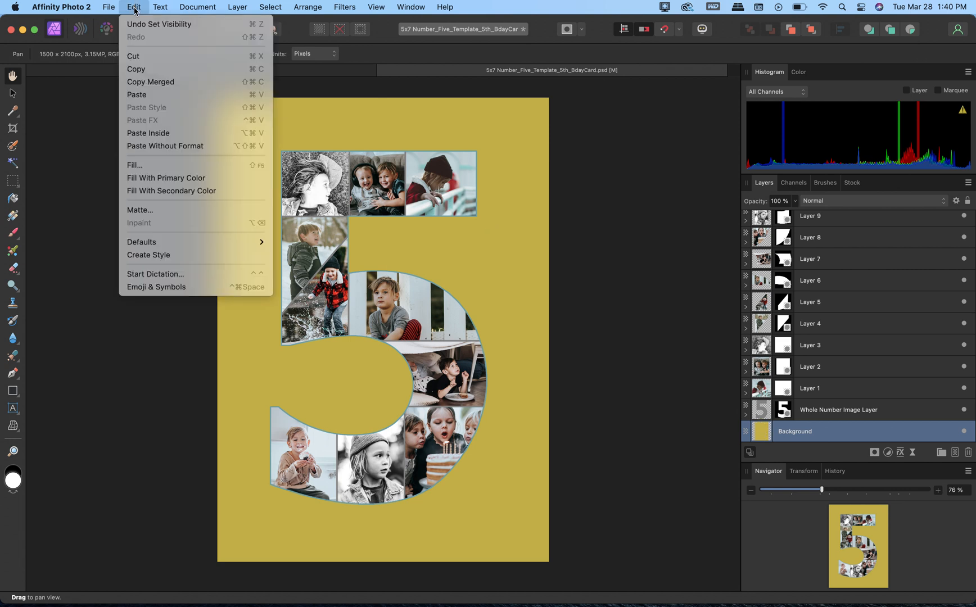
pyautogui.click(135, 24)
pyautogui.click(134, 7)
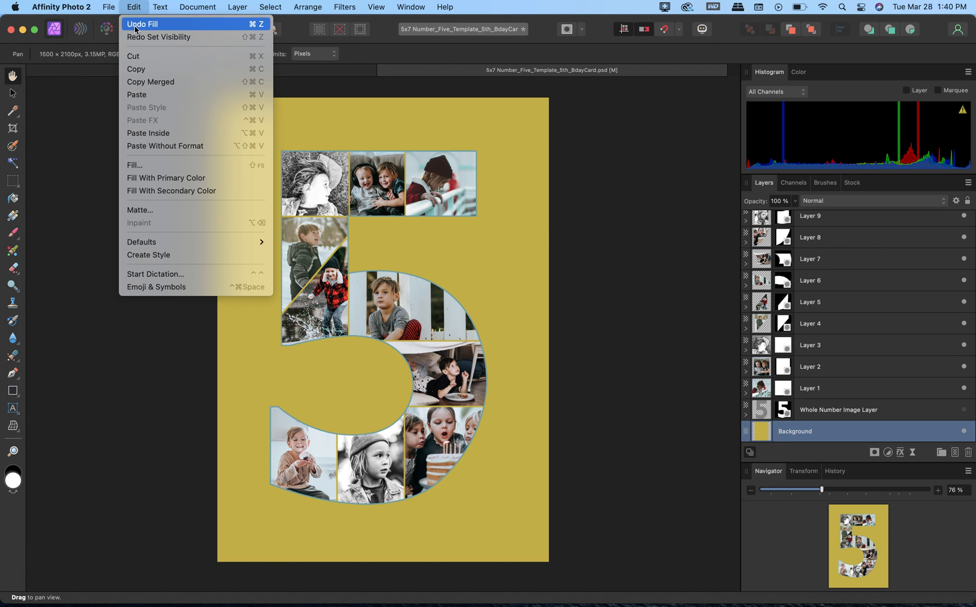
pyautogui.click(136, 27)
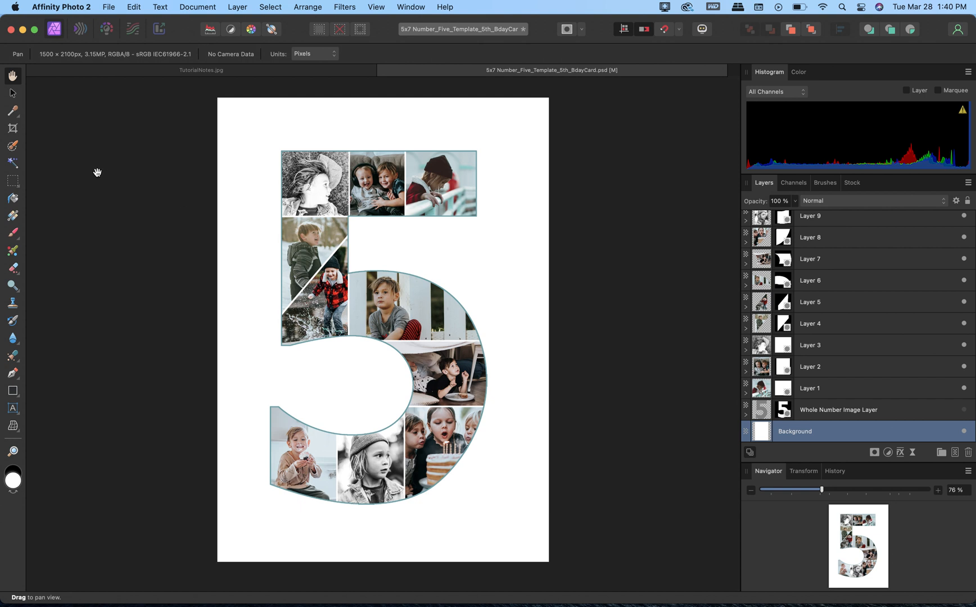
# - Open balloon_background.jpg from the Example Images folder
pyautogui.click(109, 6)
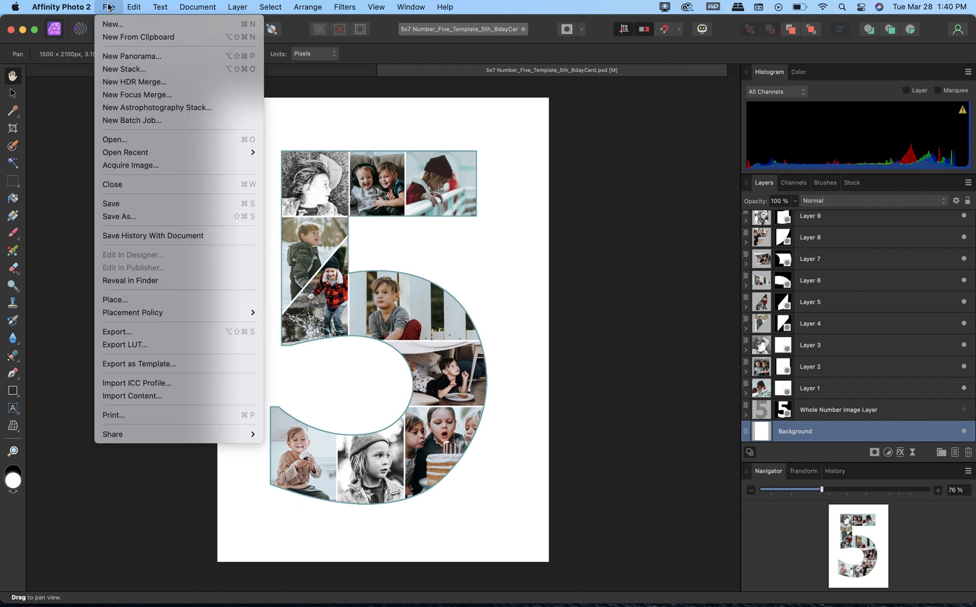
pyautogui.click(113, 140)
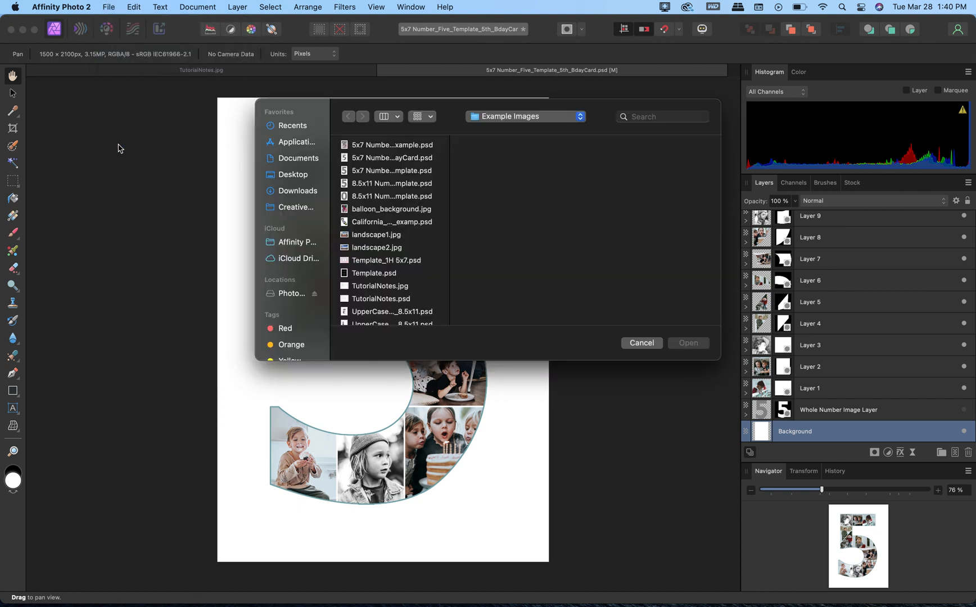
pyautogui.click(390, 209)
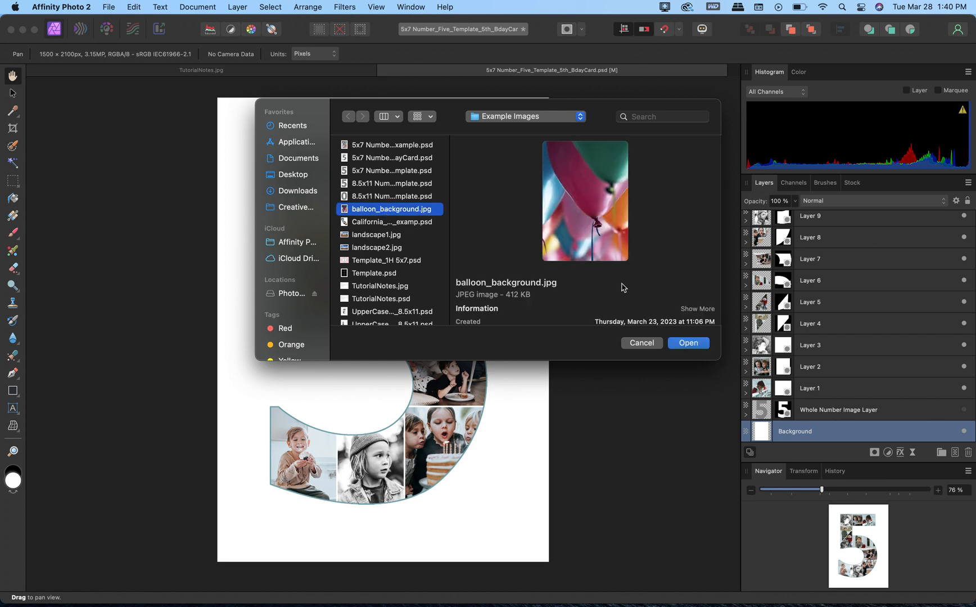
pyautogui.click(688, 343)
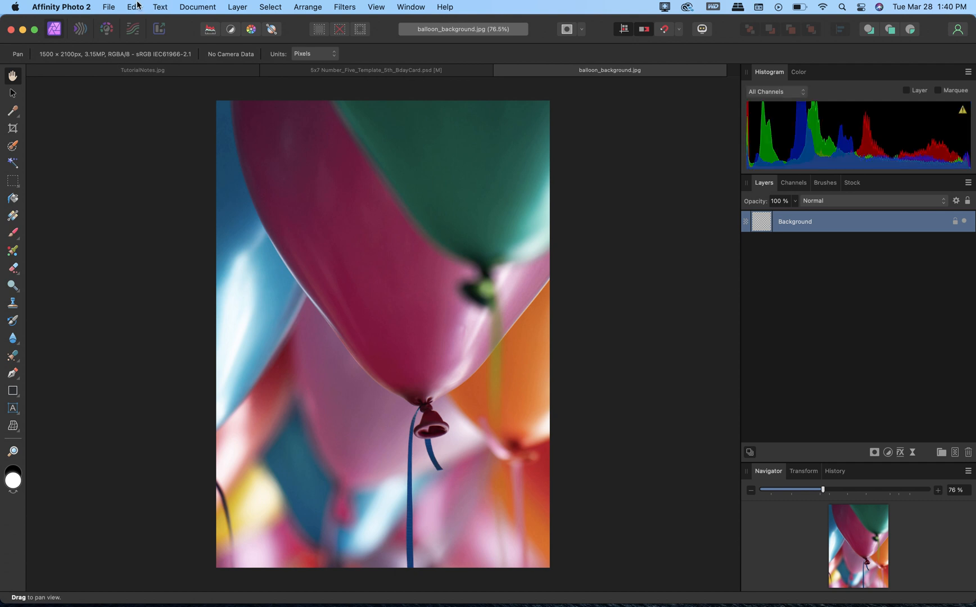
# - Select the entire balloon image and copy it to the clipboard
pyautogui.click(269, 7)
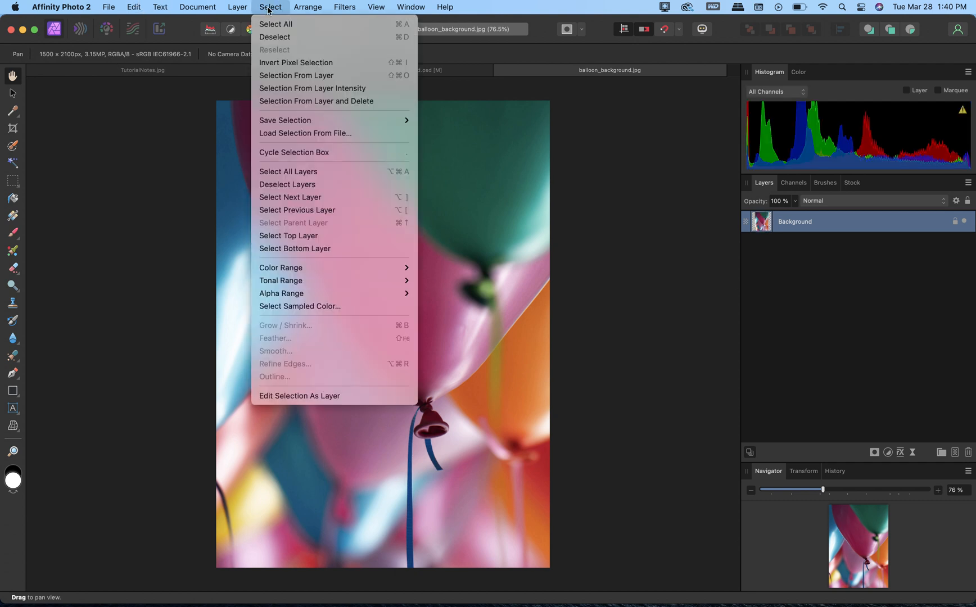
pyautogui.click(272, 25)
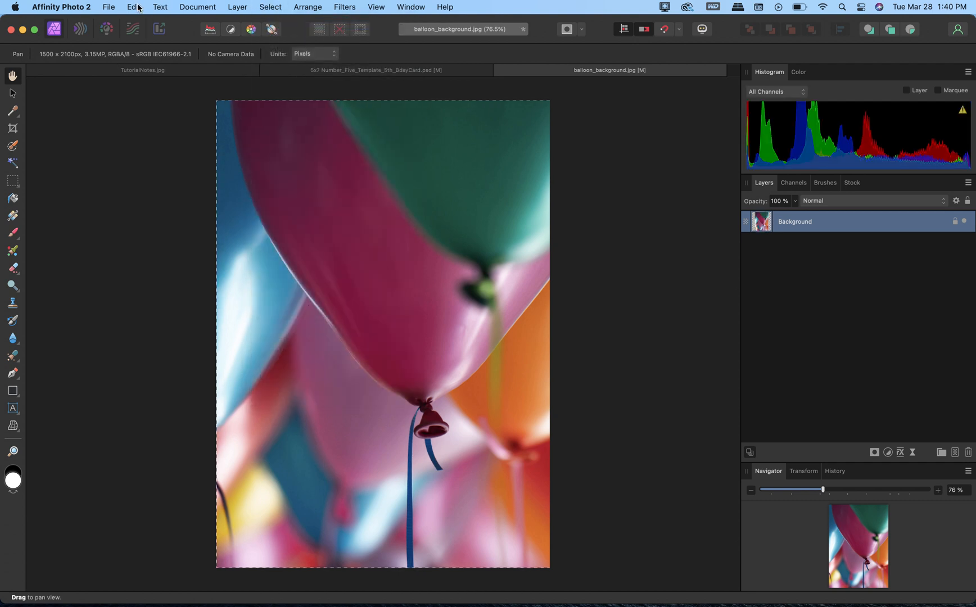
pyautogui.click(135, 7)
pyautogui.click(135, 70)
# - Paste the copied balloon image into the birthday card document directly above its white Background layer
pyautogui.click(304, 78)
pyautogui.scroll(-3, 835, 285)
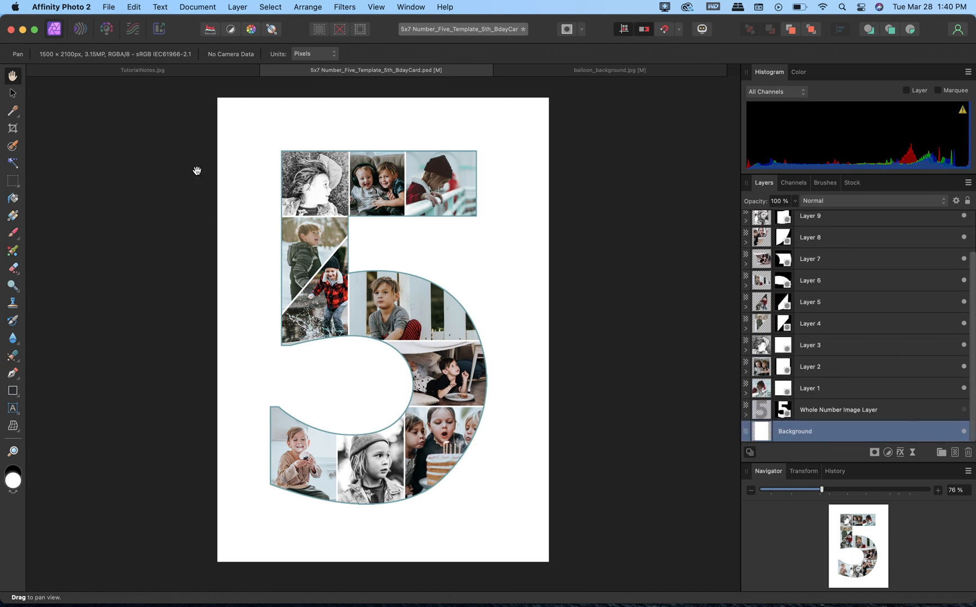
pyautogui.click(134, 7)
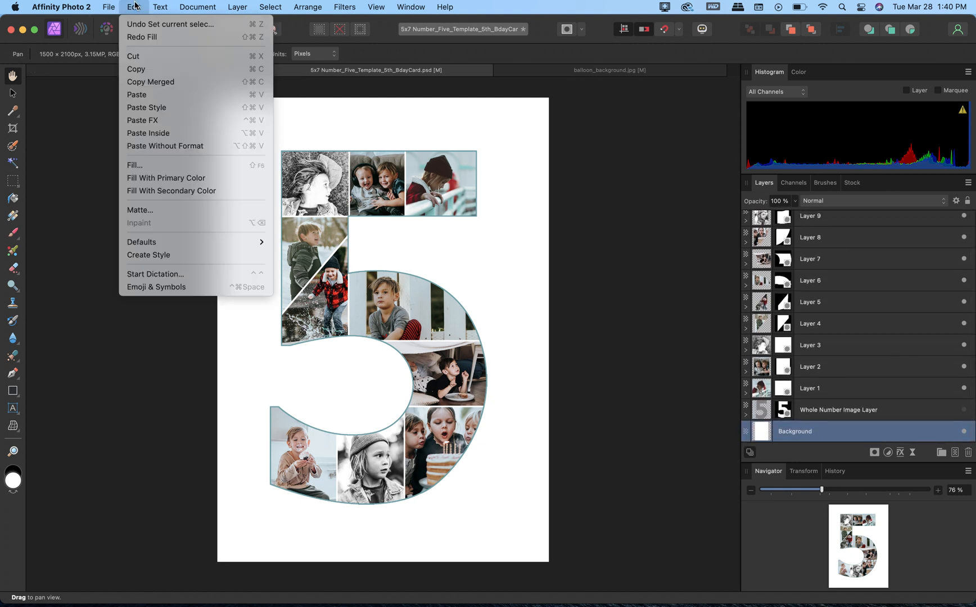
pyautogui.click(130, 95)
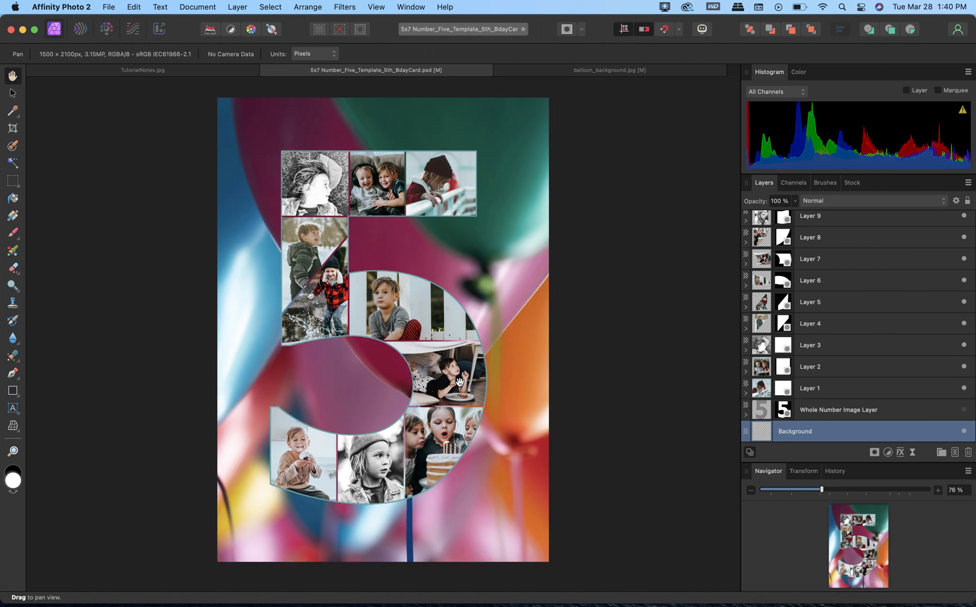
# - Reduce the pasted balloon Background layer's opacity to 60%
pyautogui.scroll(-1, 836, 400)
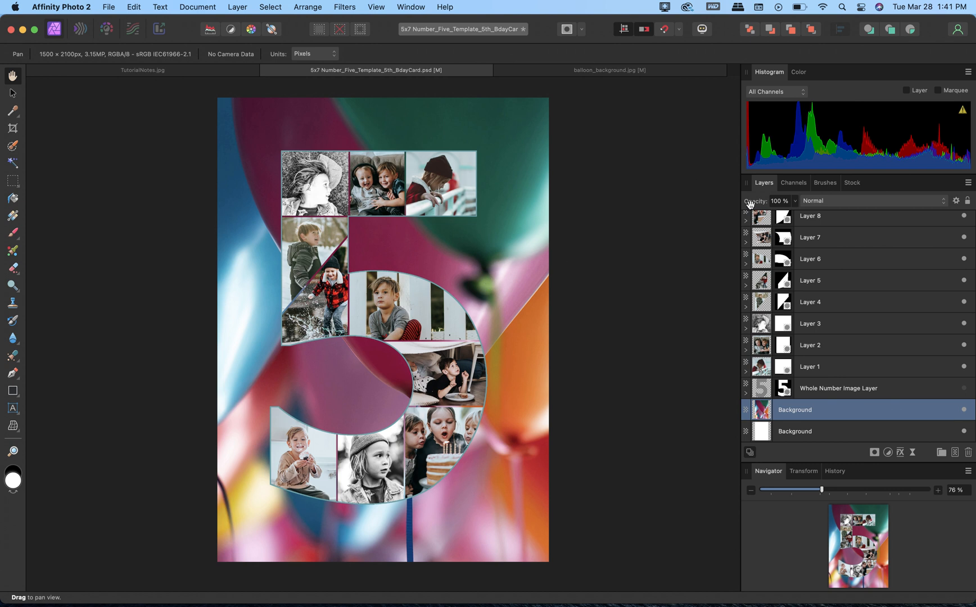
pyautogui.click(795, 201)
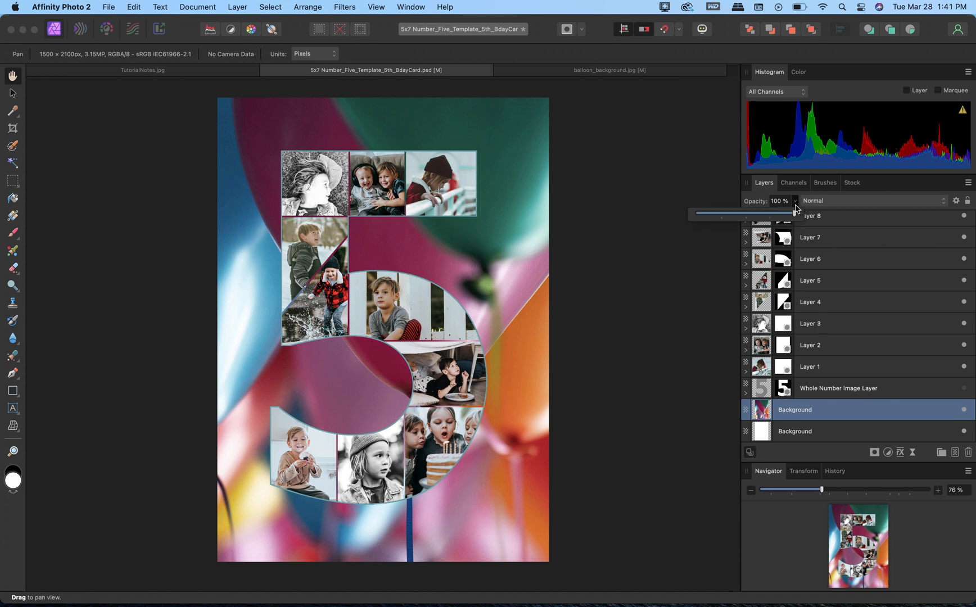
pyautogui.moveTo(795, 217); pyautogui.dragTo(755, 220)
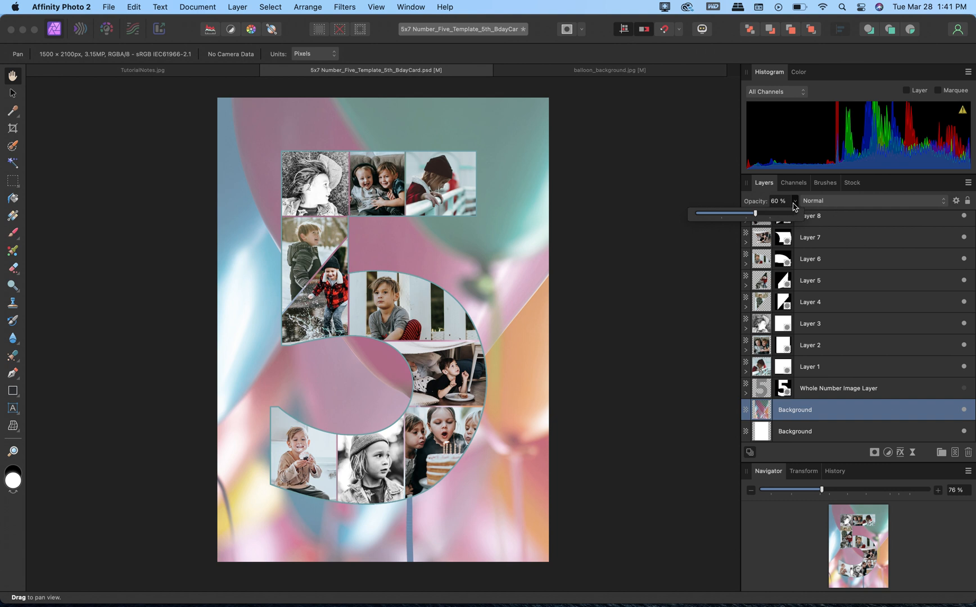
pyautogui.click(794, 205)
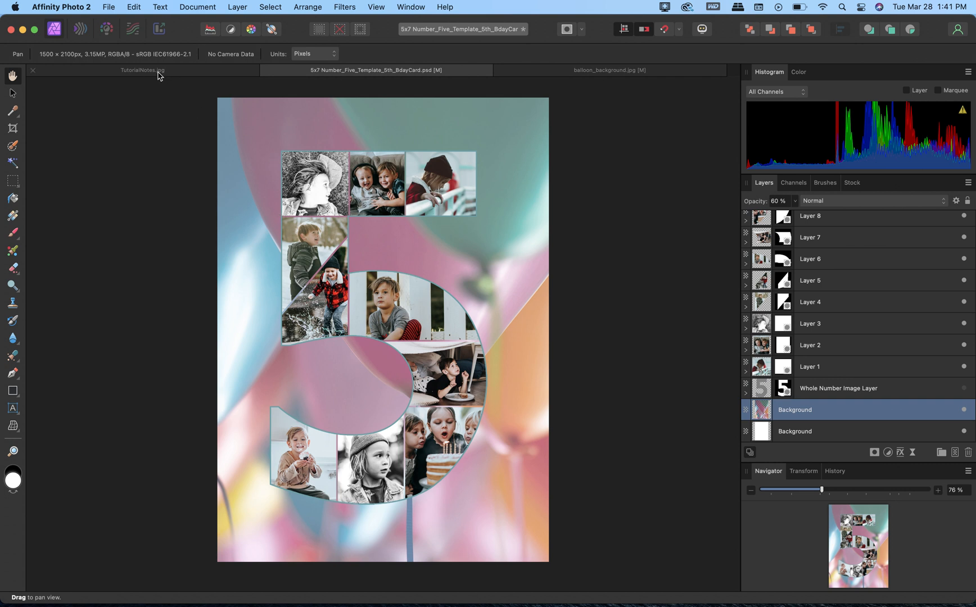
# - In the birthday card document, select all layers from Whole Number Image Layer through Black Outline Layer
pyautogui.click(158, 76)
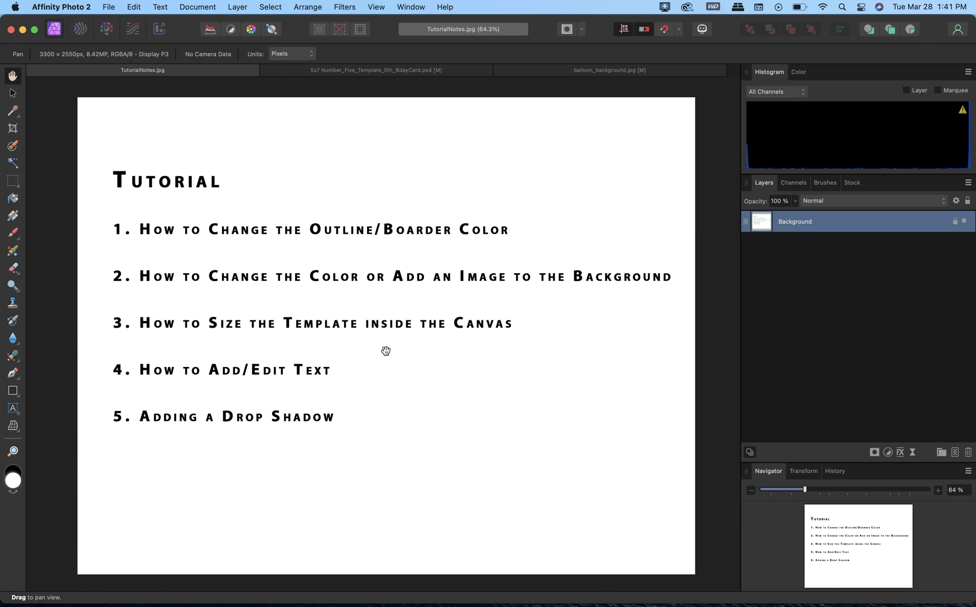
pyautogui.click(362, 75)
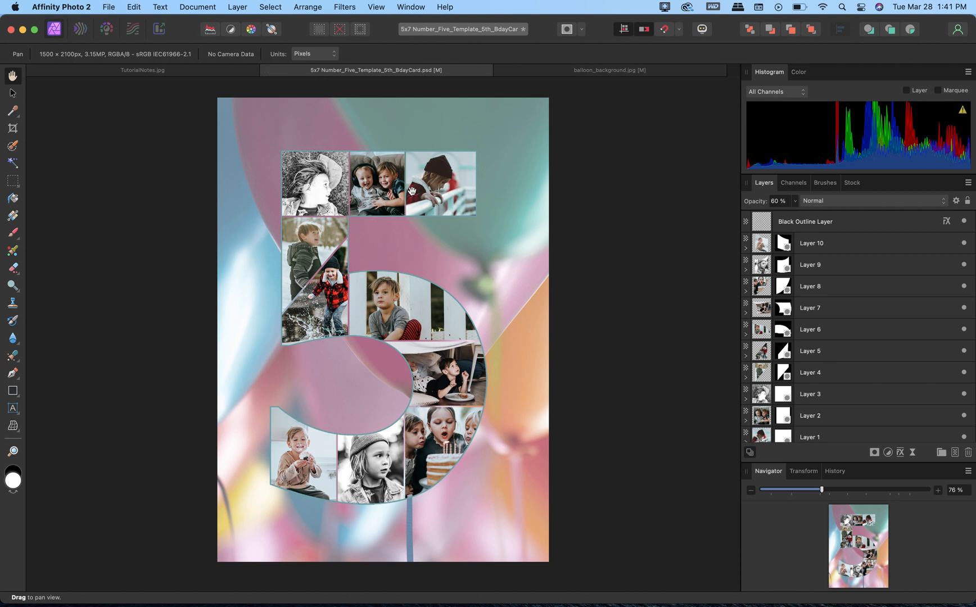
pyautogui.scroll(-3, 867, 355)
pyautogui.scroll(-3, 867, 366)
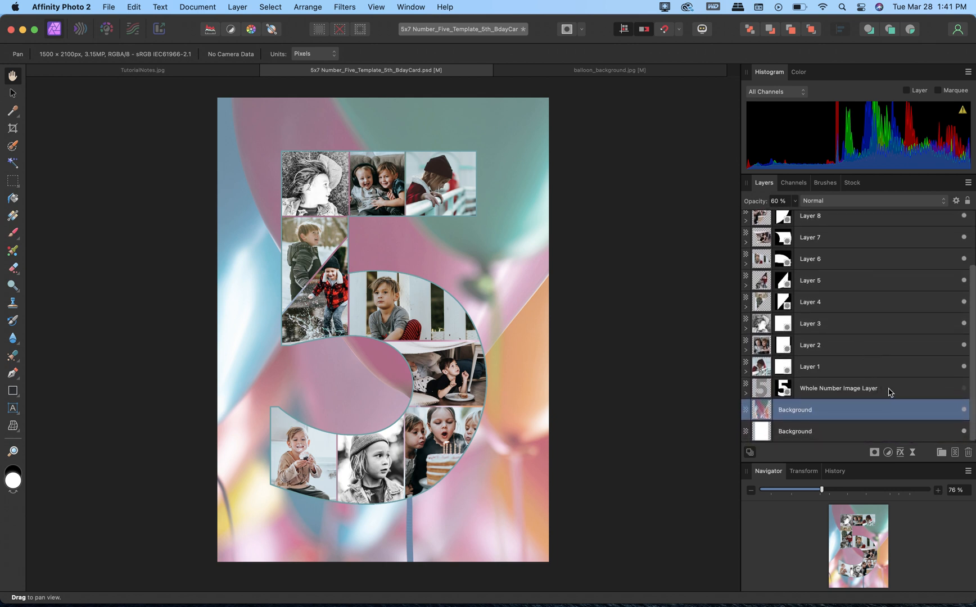
pyautogui.click(889, 391)
pyautogui.scroll(2, 853, 280)
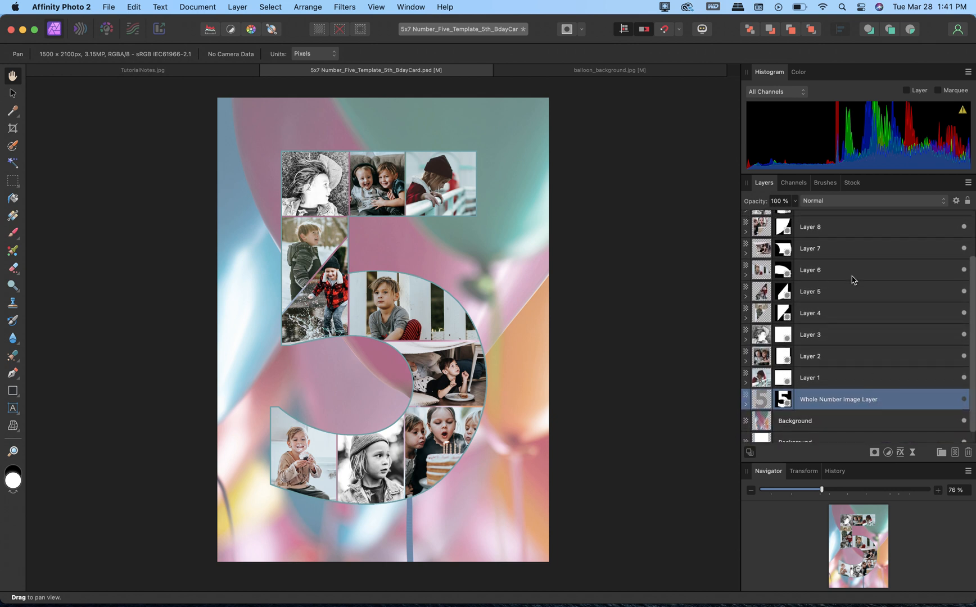
pyautogui.scroll(1, 853, 280)
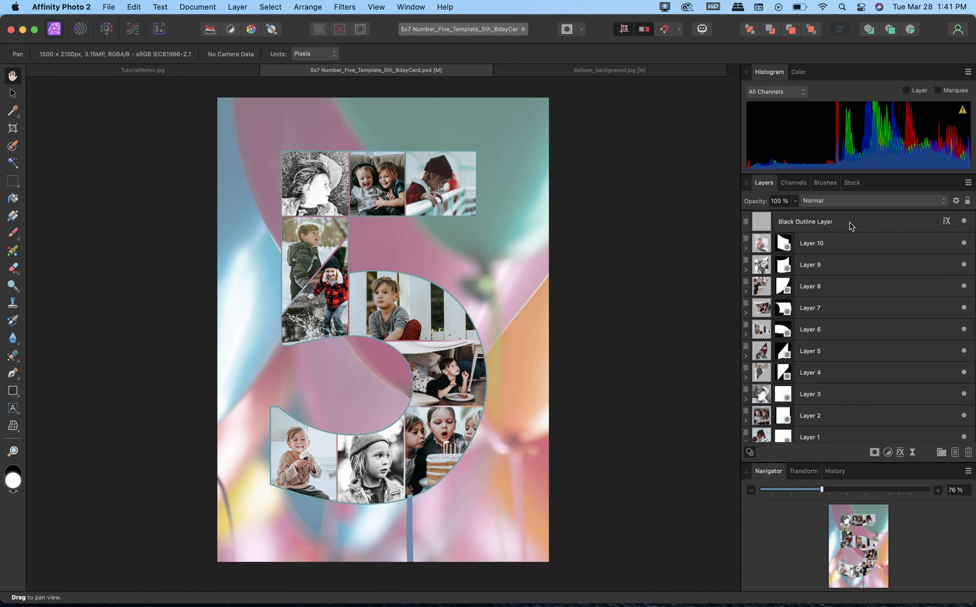
pyautogui.keyDown('shift'); pyautogui.click(850, 224); pyautogui.keyUp('shift')
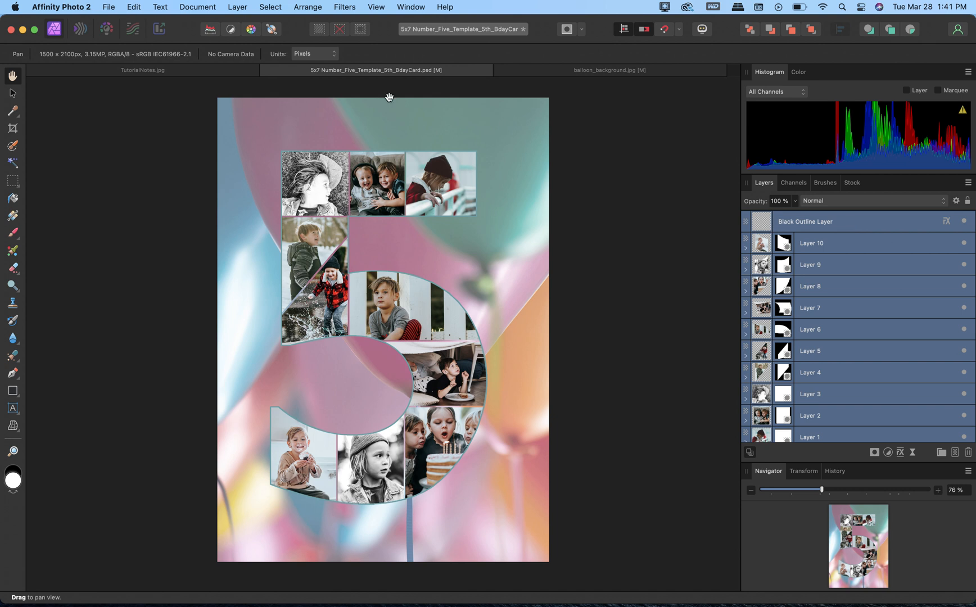
pyautogui.click(133, 6)
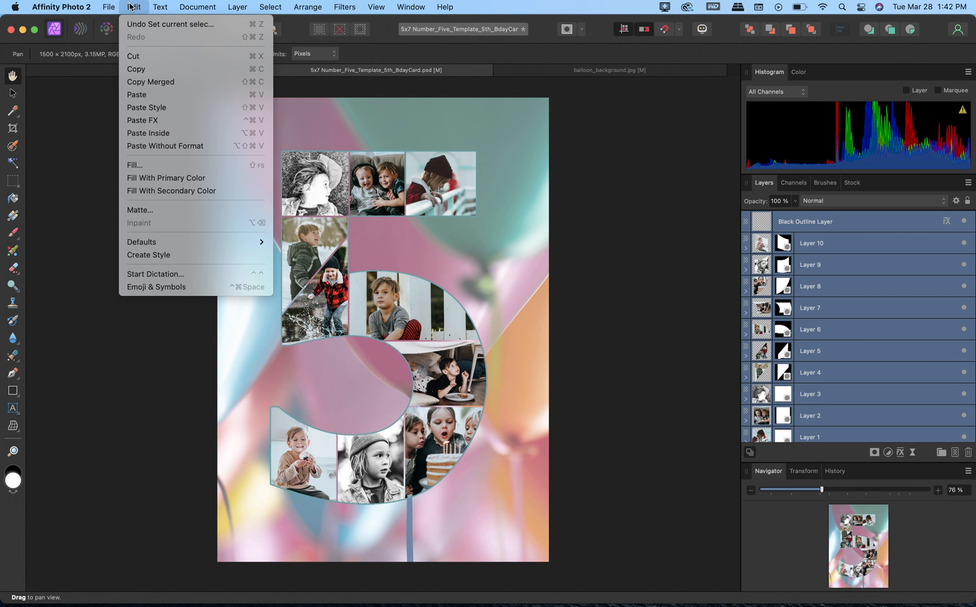
pyautogui.moveTo(206, 9)
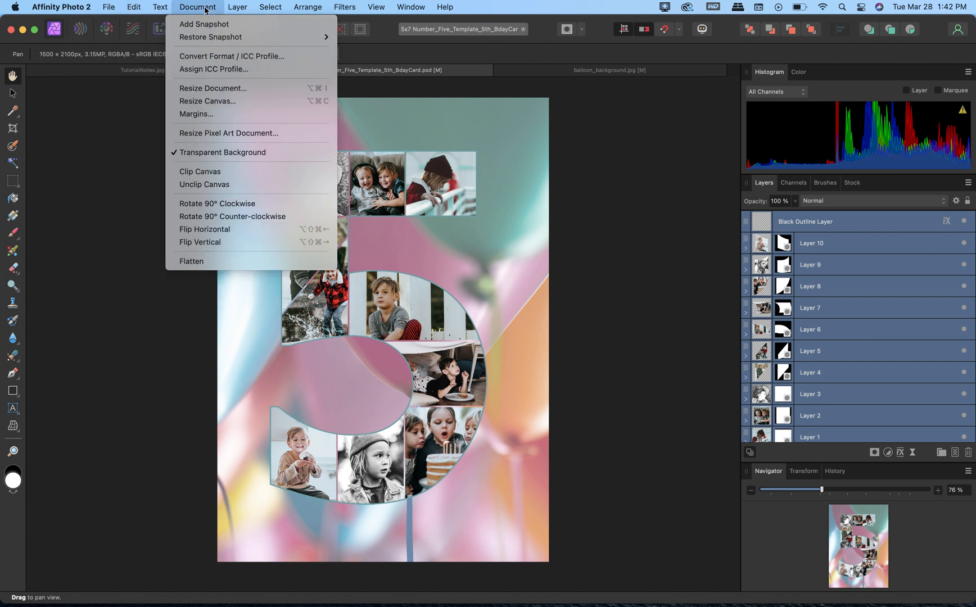
pyautogui.click(110, 7)
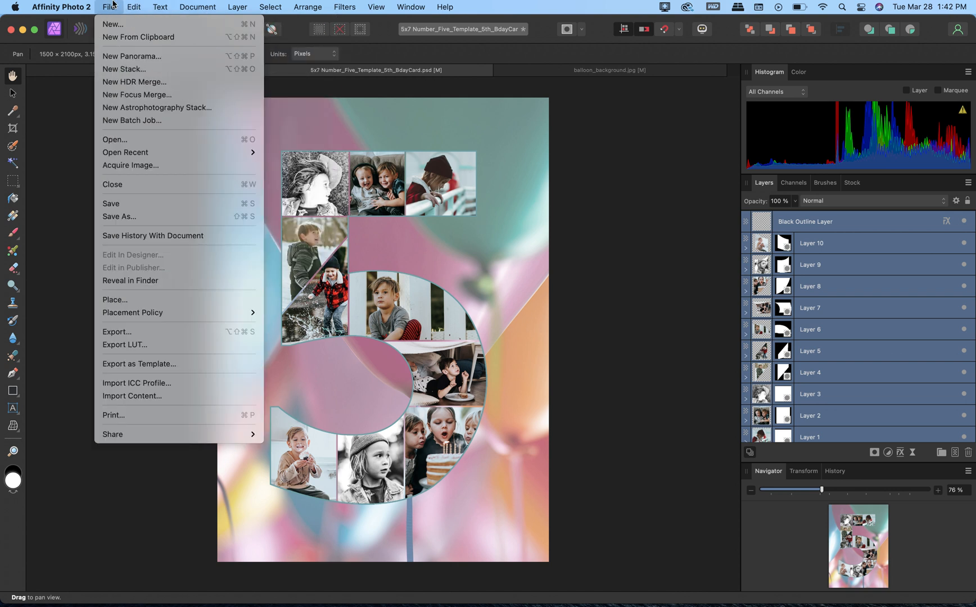
pyautogui.moveTo(130, 4)
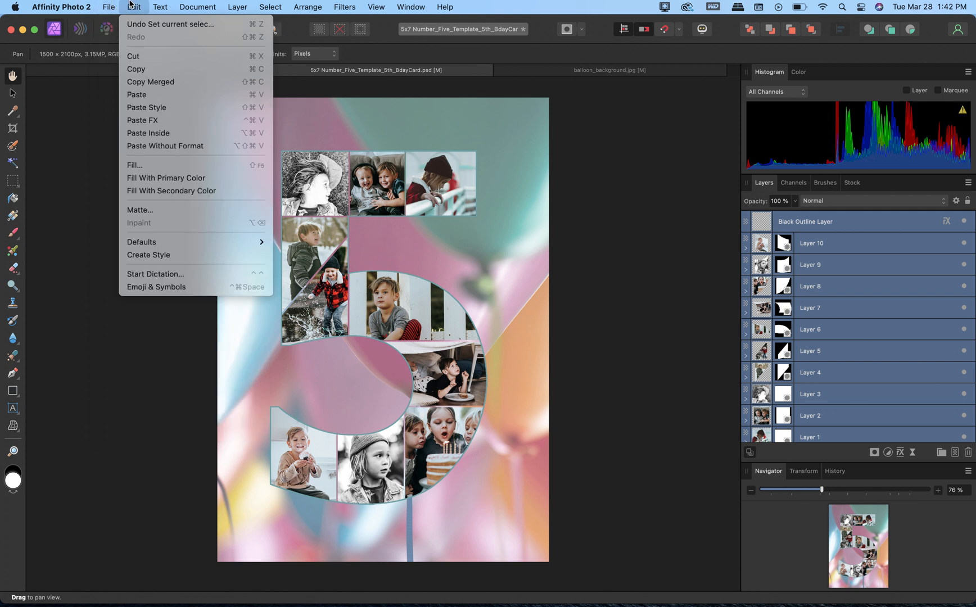
pyautogui.click(62, 160)
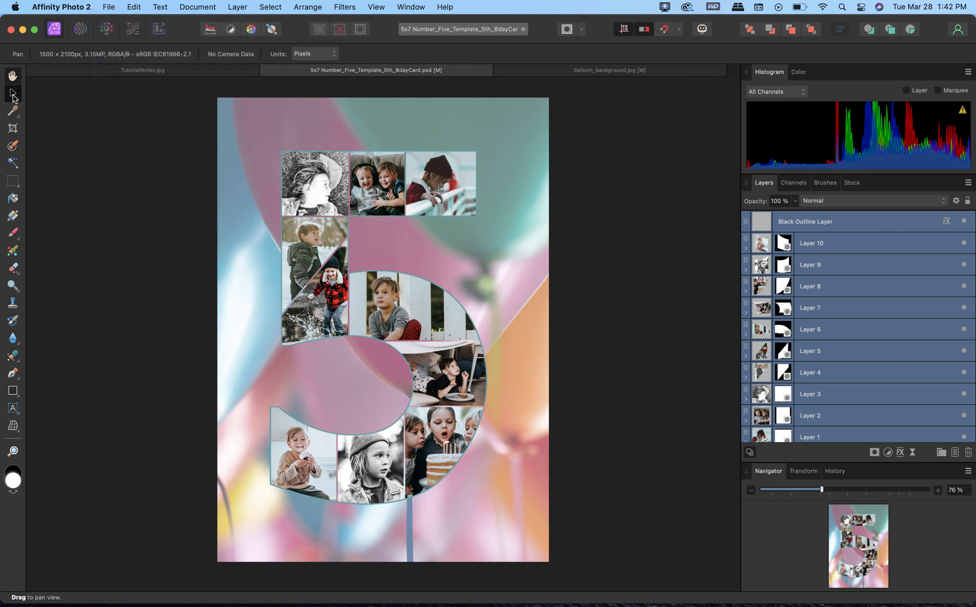
# - Enlarge the selected number-five collage proportionally and center it on the card, keeping a margin on every side
pyautogui.click(13, 94)
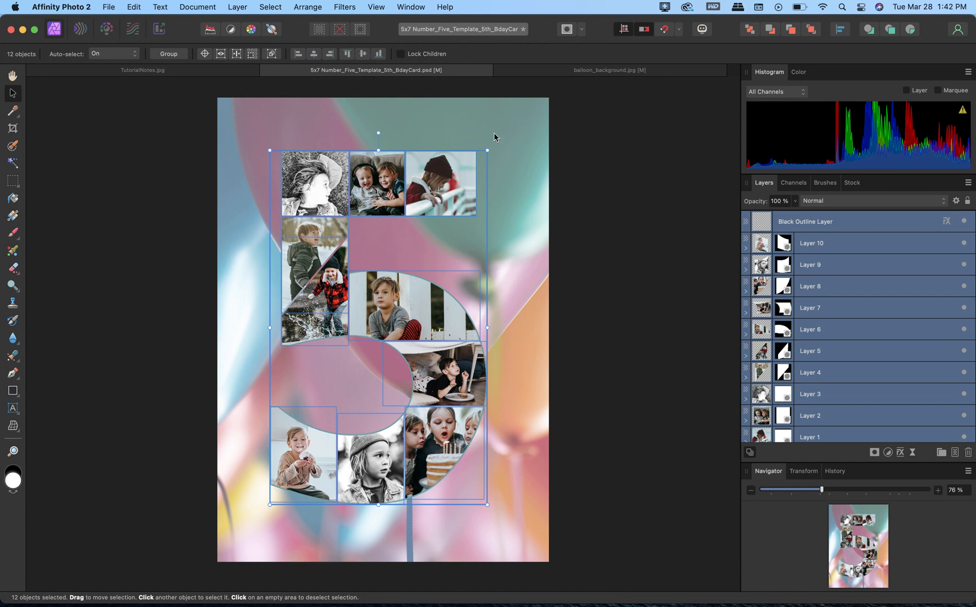
pyautogui.moveTo(485, 150); pyautogui.dragTo(508, 126)
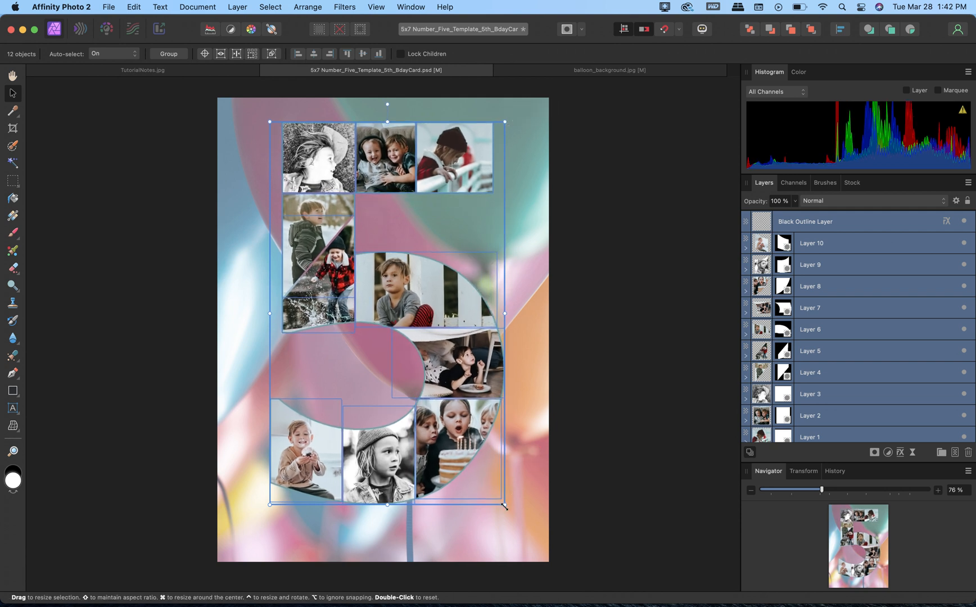
pyautogui.moveTo(504, 504); pyautogui.dragTo(525, 538)
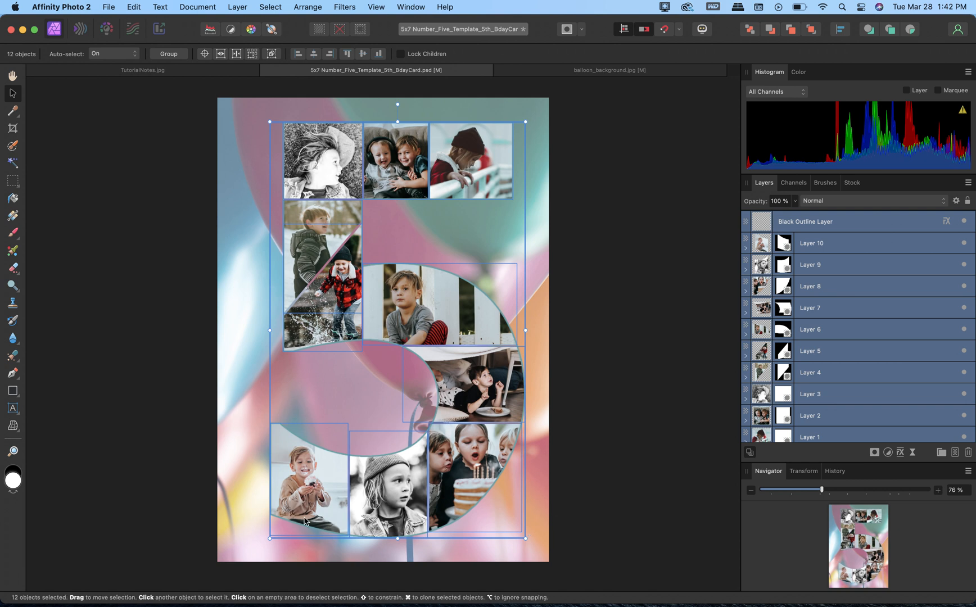
pyautogui.moveTo(366, 497); pyautogui.dragTo(348, 499)
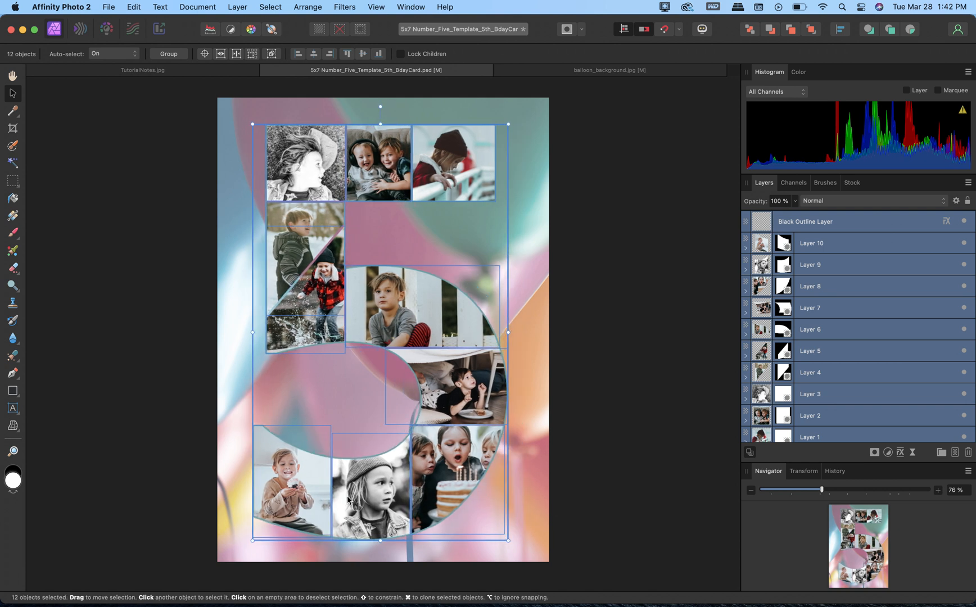
pyautogui.moveTo(253, 540); pyautogui.dragTo(263, 524)
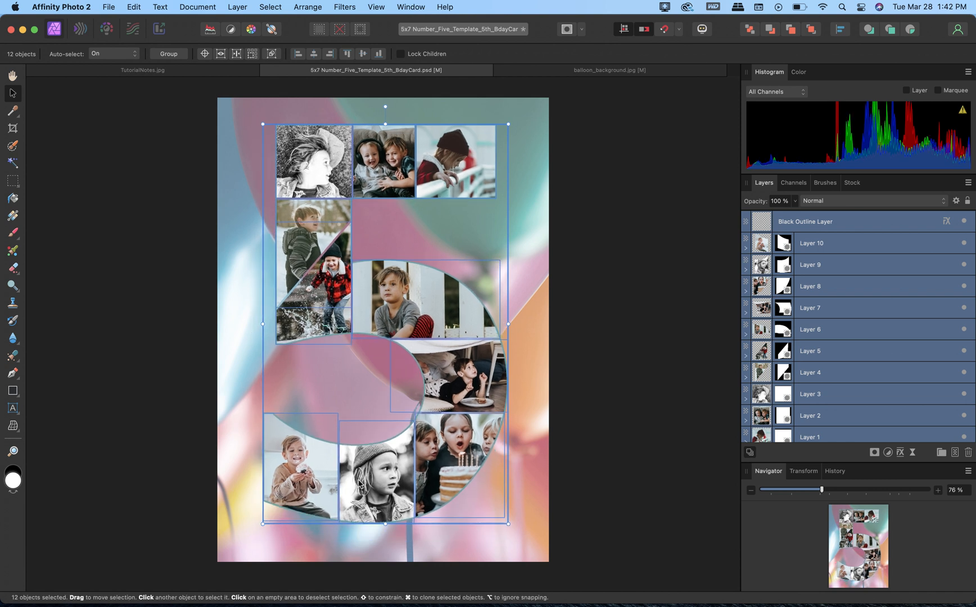
pyautogui.moveTo(358, 479); pyautogui.dragTo(356, 486)
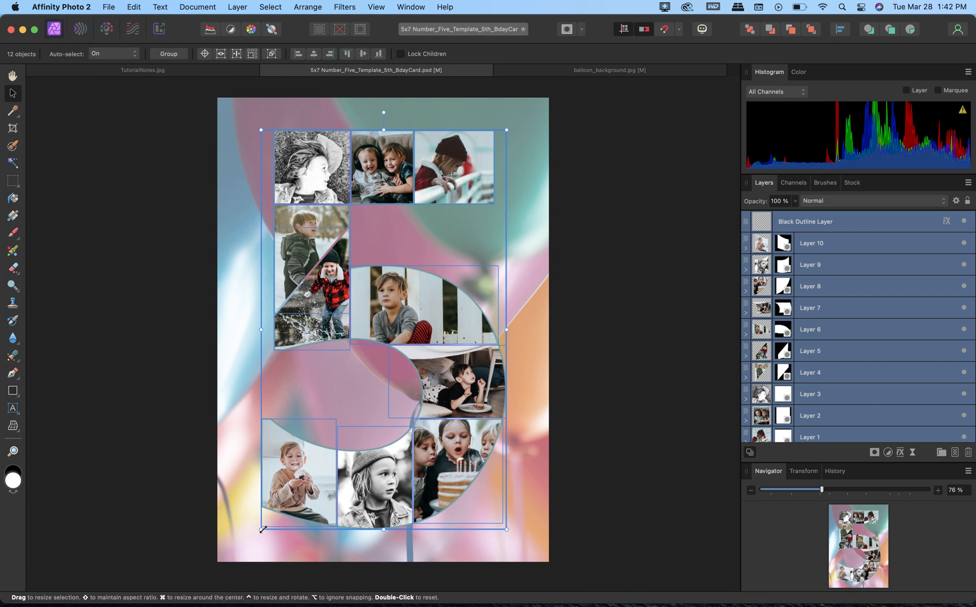
pyautogui.moveTo(263, 529); pyautogui.dragTo(267, 520)
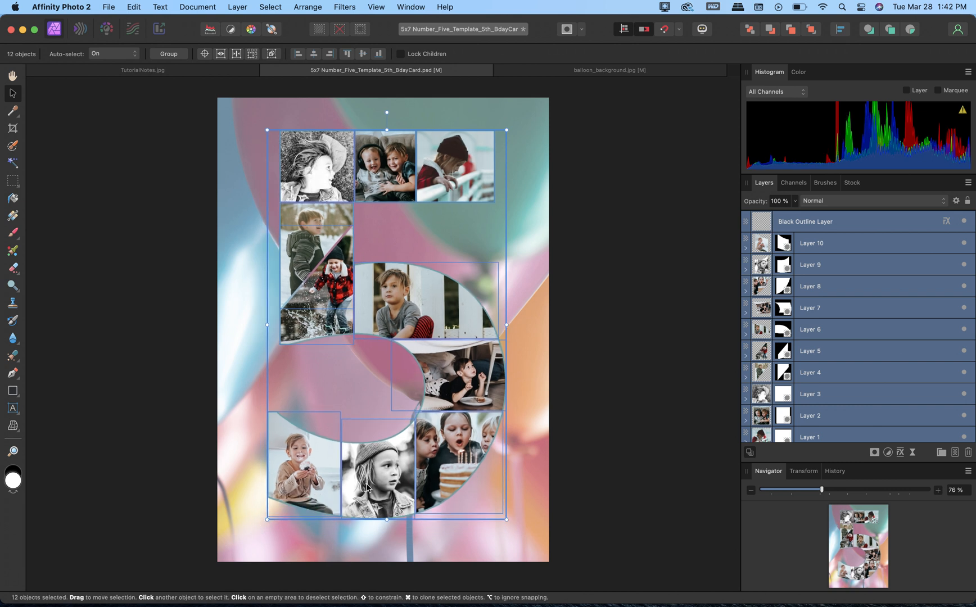
pyautogui.moveTo(368, 487); pyautogui.dragTo(367, 489)
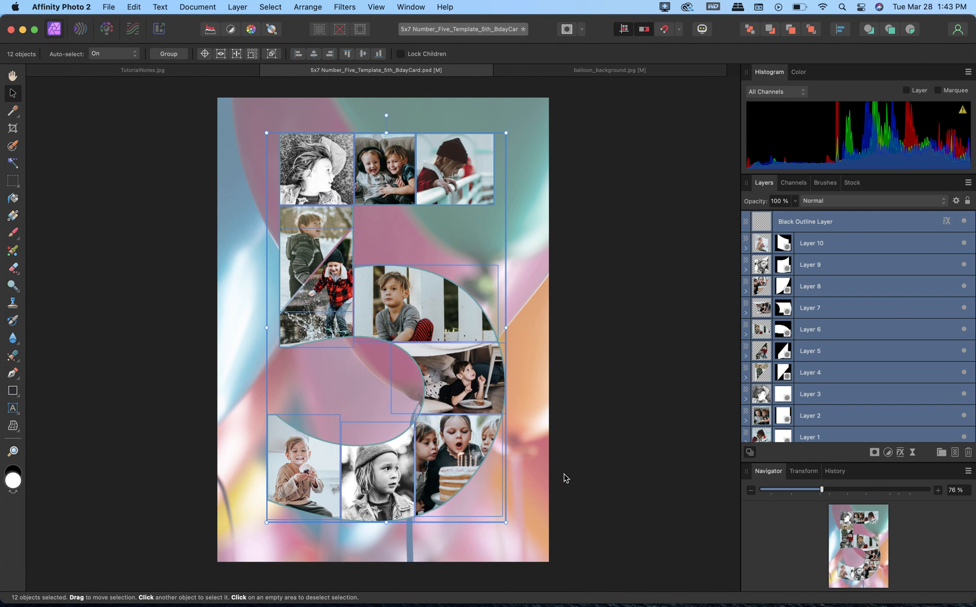
# - Shrink the number-five collage to about two-thirds of its size and place it in the card's upper-left area
pyautogui.click(10, 75)
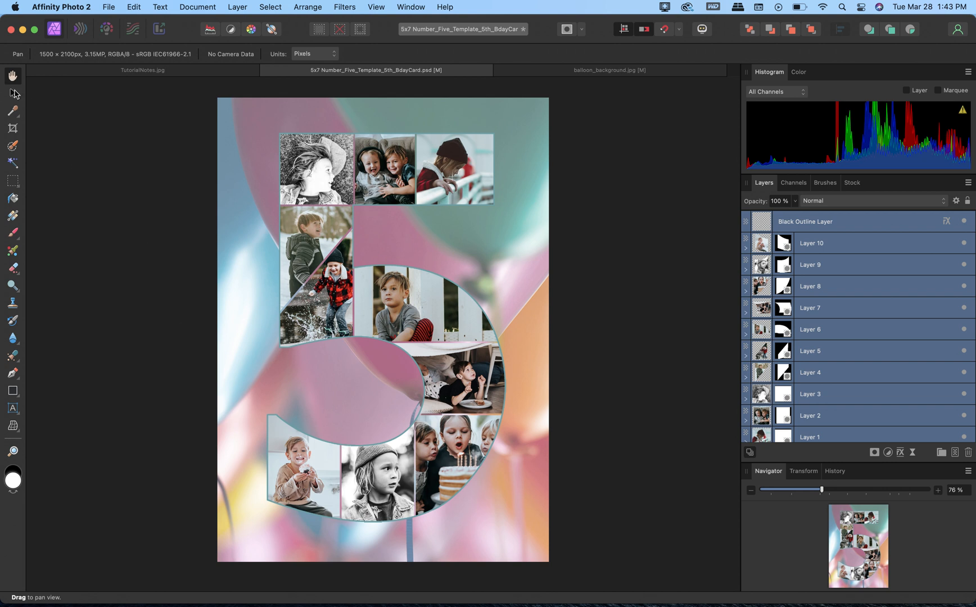
pyautogui.click(13, 96)
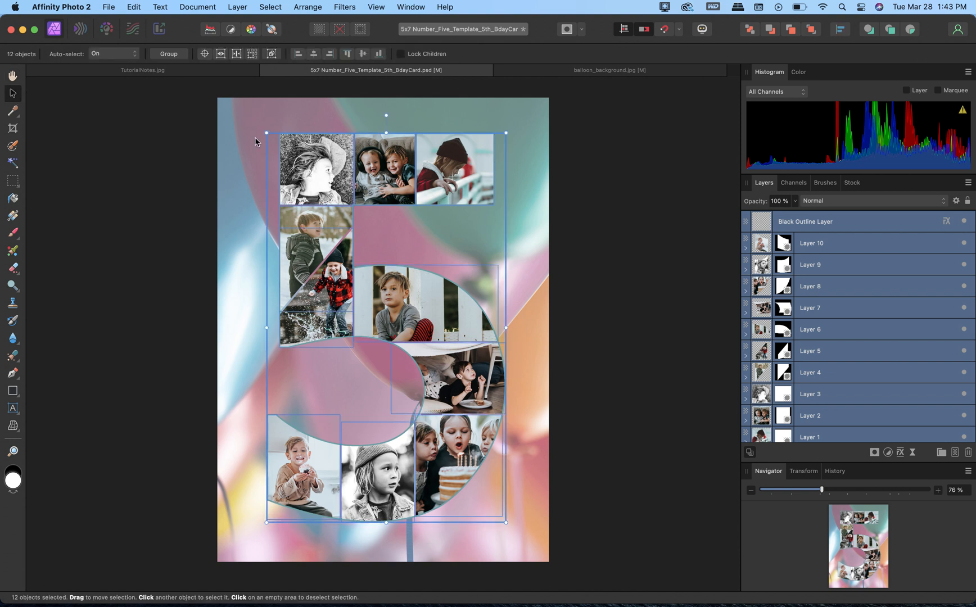
pyautogui.moveTo(268, 132); pyautogui.dragTo(330, 269)
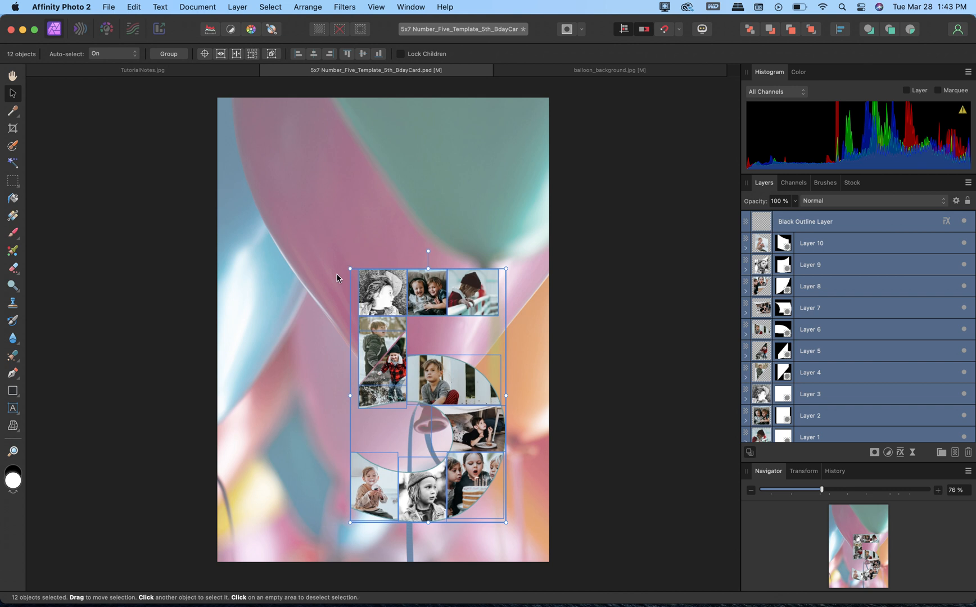
pyautogui.moveTo(454, 384); pyautogui.dragTo(344, 246)
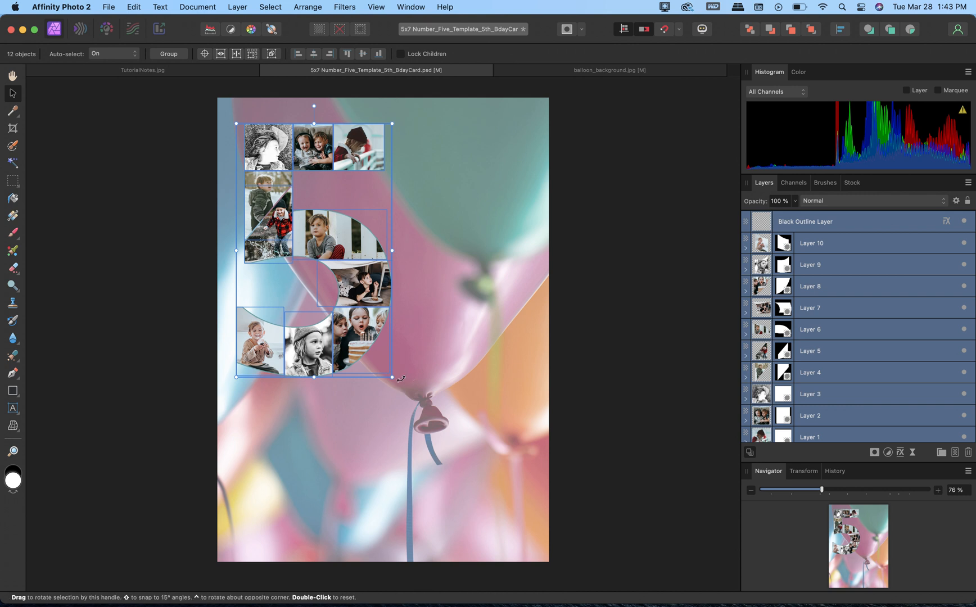
# - Enlarge the number-five collage proportionally until it nearly fills the card and recenter it within the canvas
pyautogui.moveTo(391, 376); pyautogui.dragTo(530, 515)
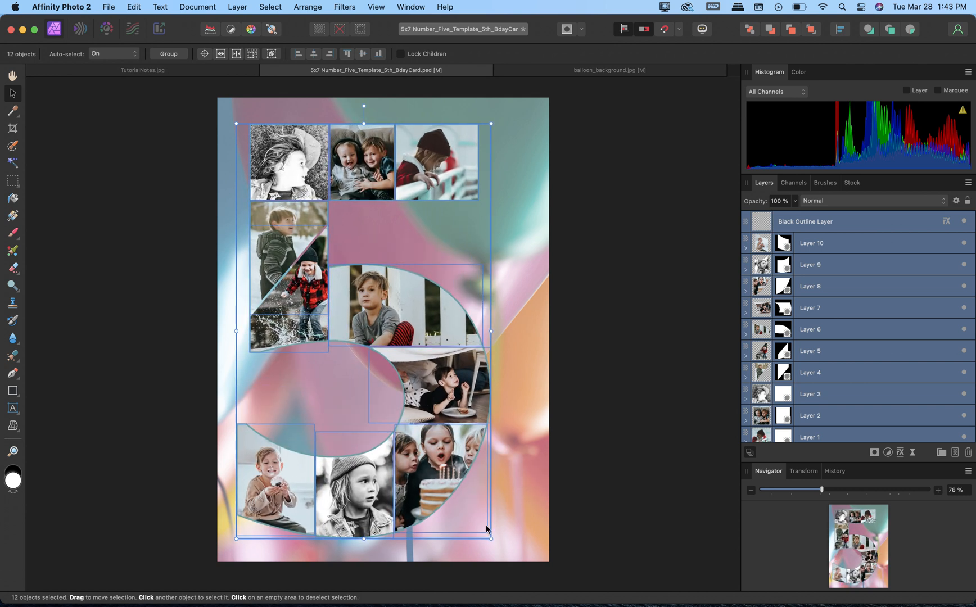
pyautogui.moveTo(457, 520); pyautogui.dragTo(498, 503)
pyautogui.moveTo(447, 441); pyautogui.dragTo(455, 456)
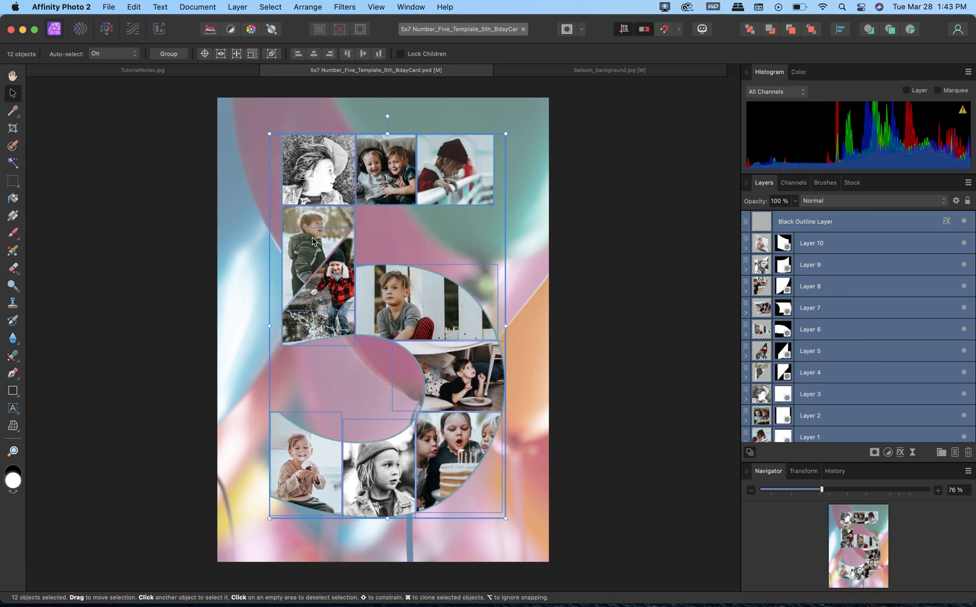
pyautogui.click(12, 76)
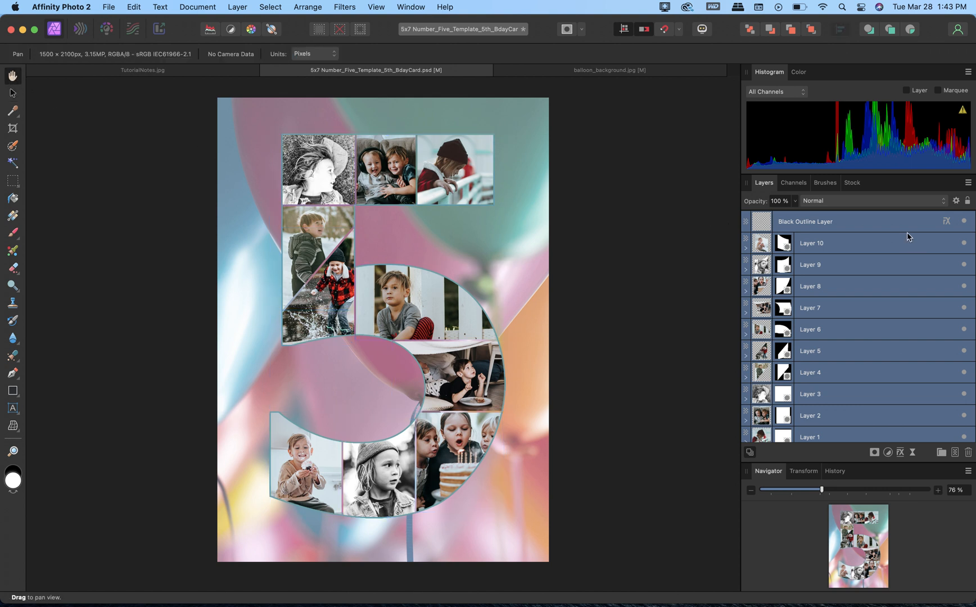
# - Reduce the layer selection to Black Outline Layer and check the topic list in TutorialNotes.jpg before returning to the birthday card
pyautogui.click(888, 226)
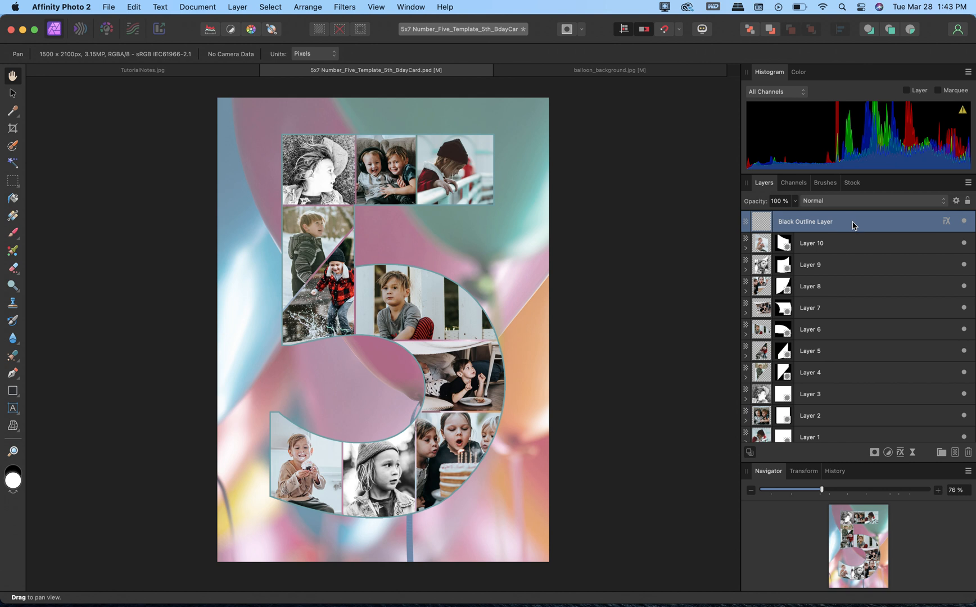
pyautogui.click(144, 75)
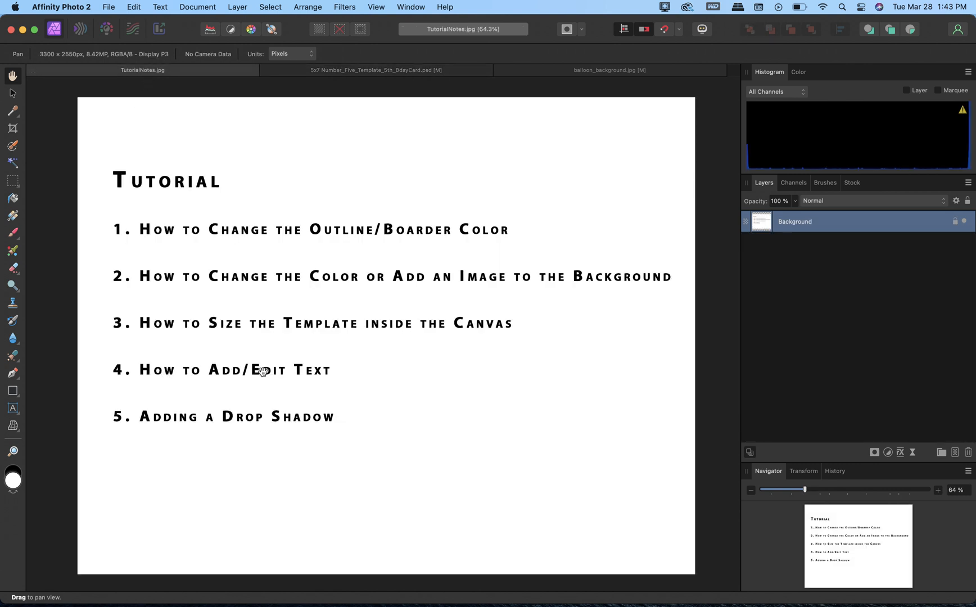
pyautogui.click(351, 75)
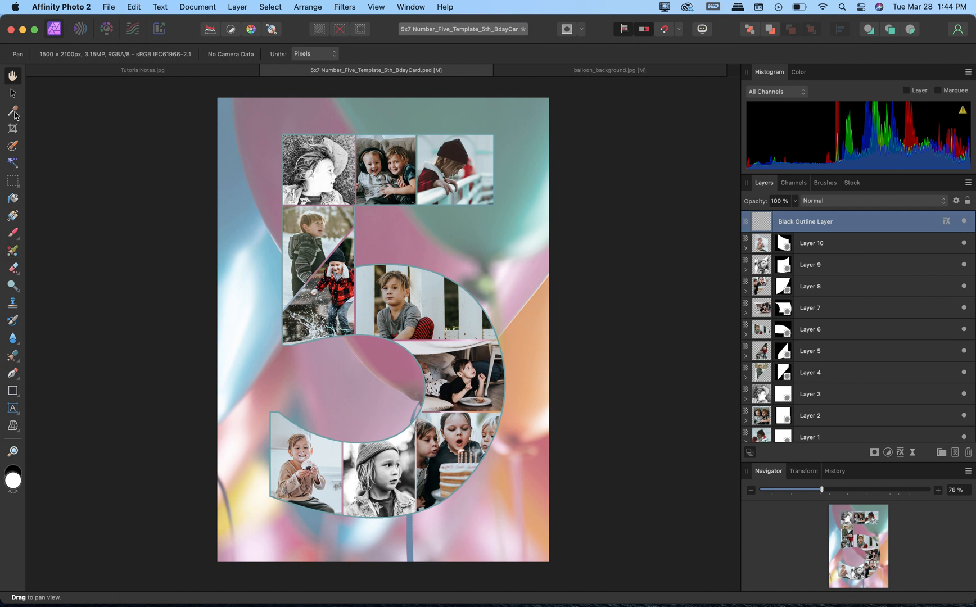
pyautogui.click(12, 410)
pyautogui.click(18, 415)
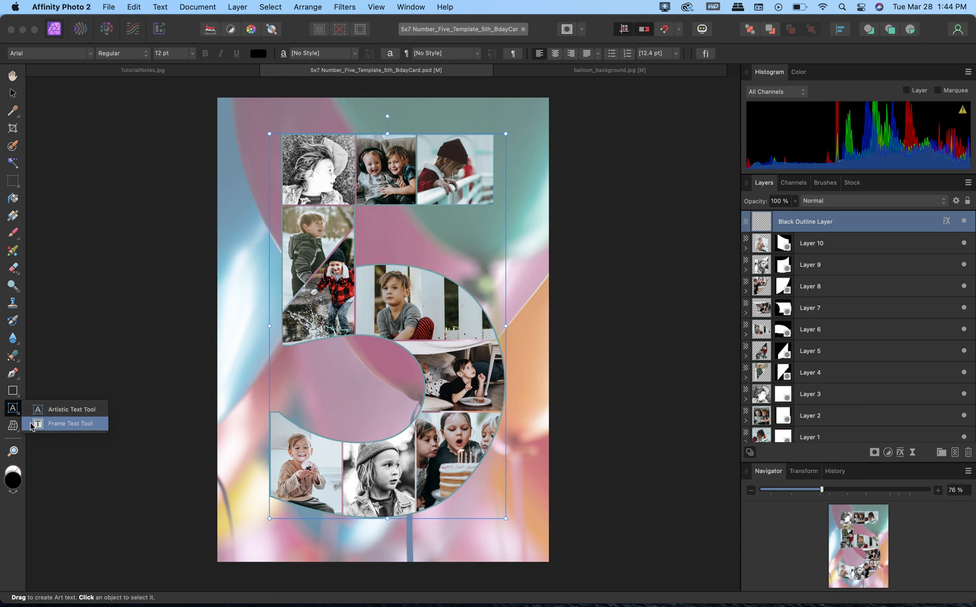
pyautogui.click(62, 423)
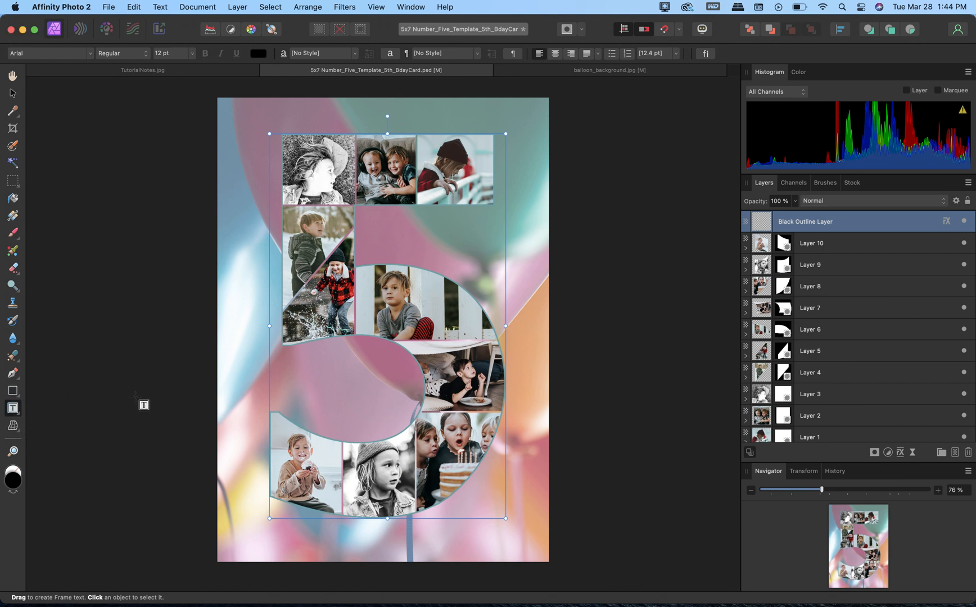
pyautogui.click(243, 110)
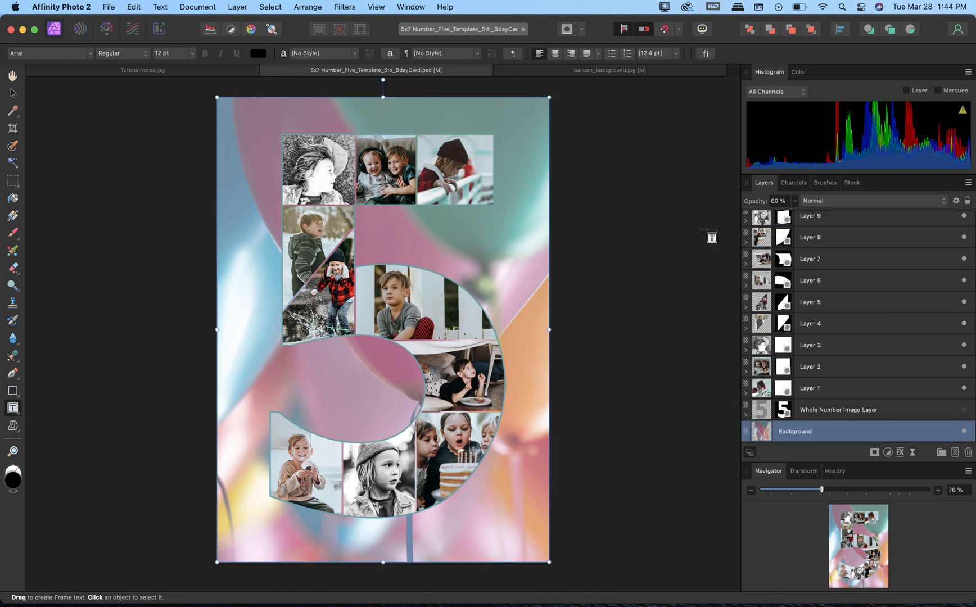
pyautogui.scroll(1, 864, 283)
pyautogui.scroll(1, 864, 283)
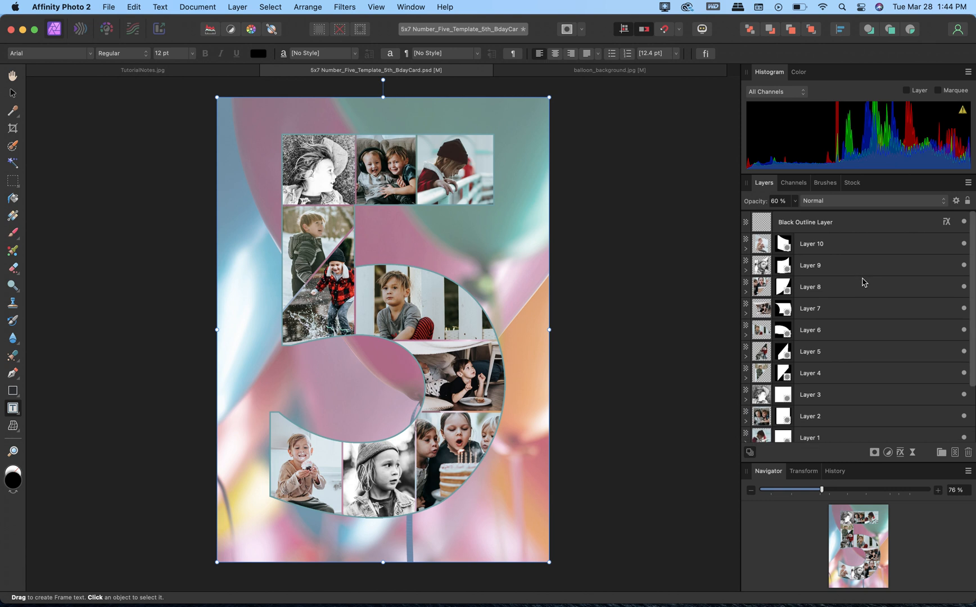
pyautogui.click(829, 221)
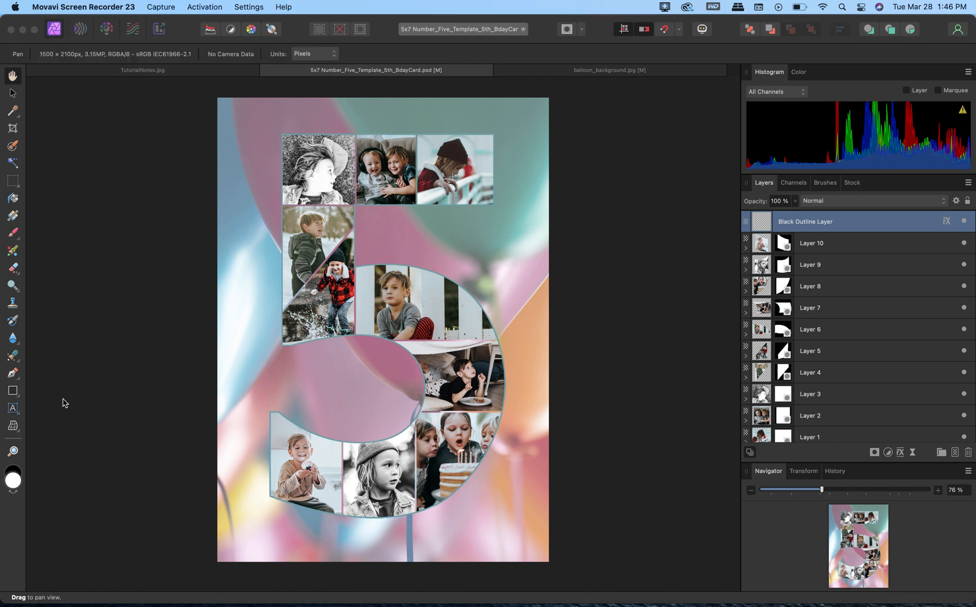
# - Add the artistic text "Happy" above the number-five collage near the card's upper edge
pyautogui.click(15, 409)
pyautogui.click(14, 410)
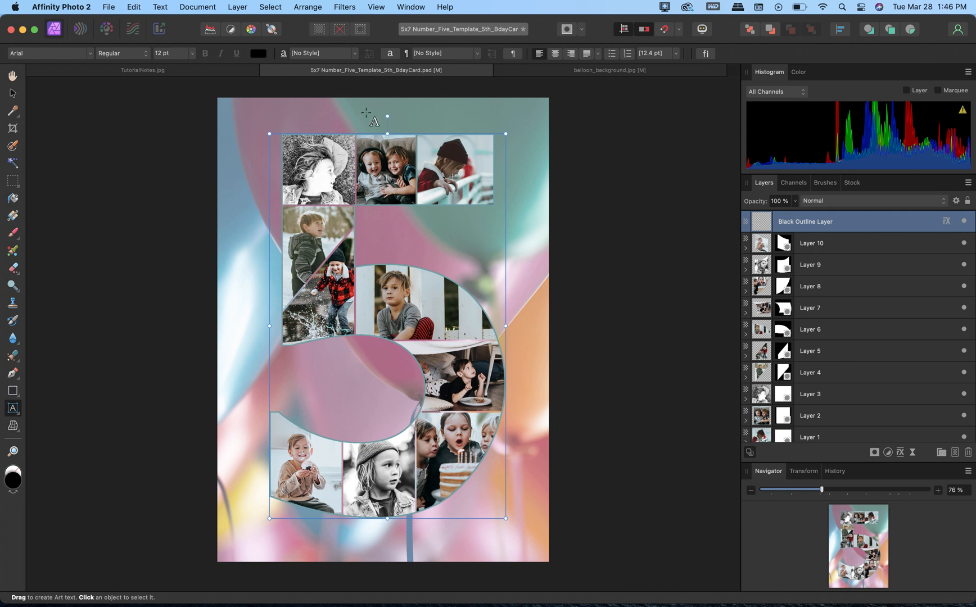
pyautogui.click(268, 115)
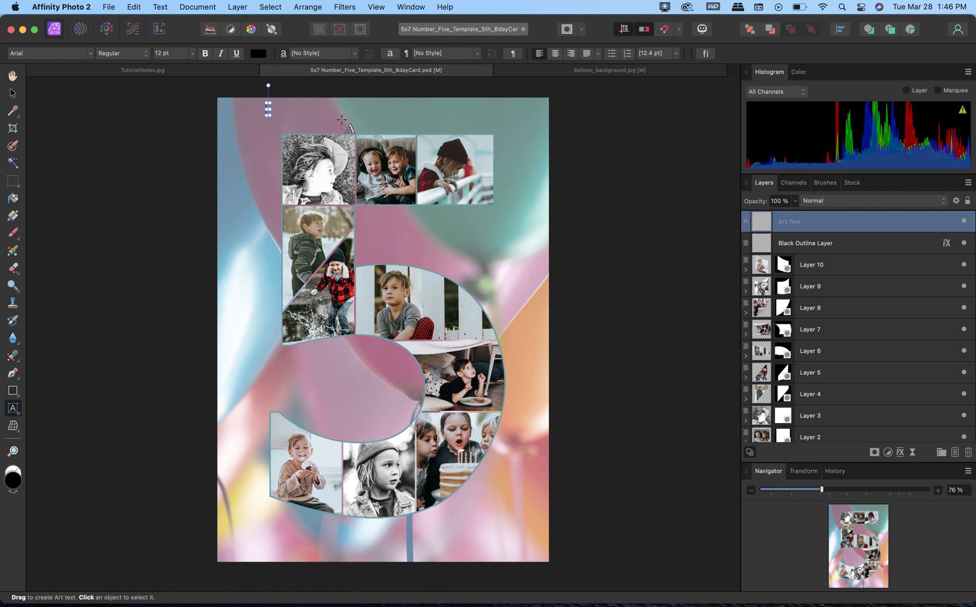
pyautogui.write('Happy')
pyautogui.press('Escape')
# - Set the font size of the whole word "Happy" to 30 pt
pyautogui.click(191, 54)
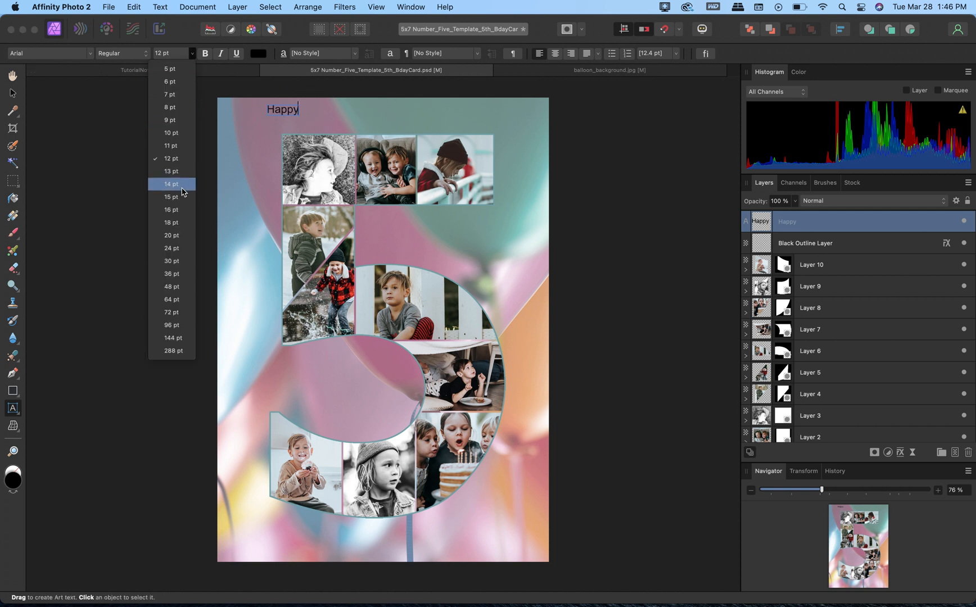
pyautogui.click(178, 207)
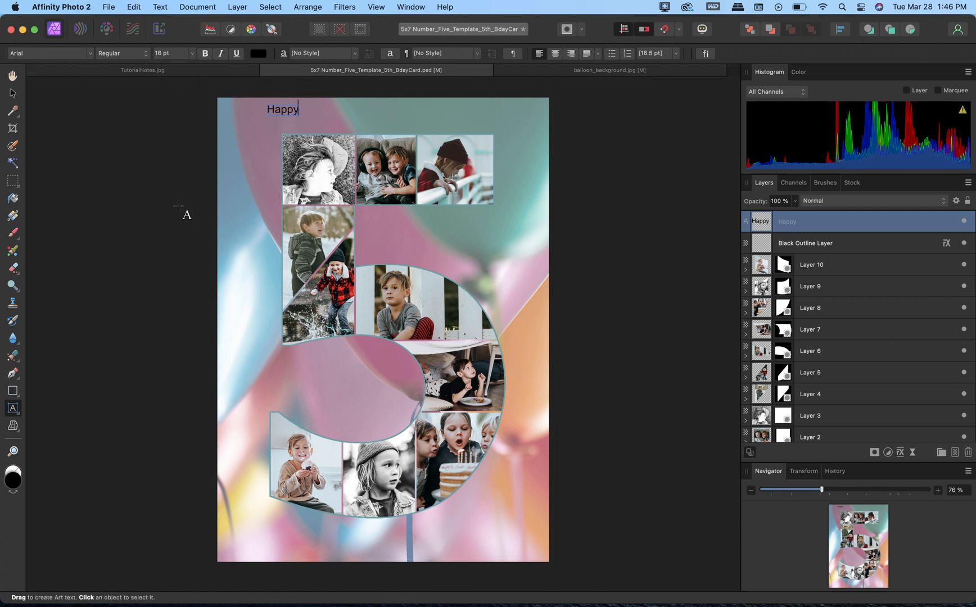
pyautogui.doubleClick(285, 110)
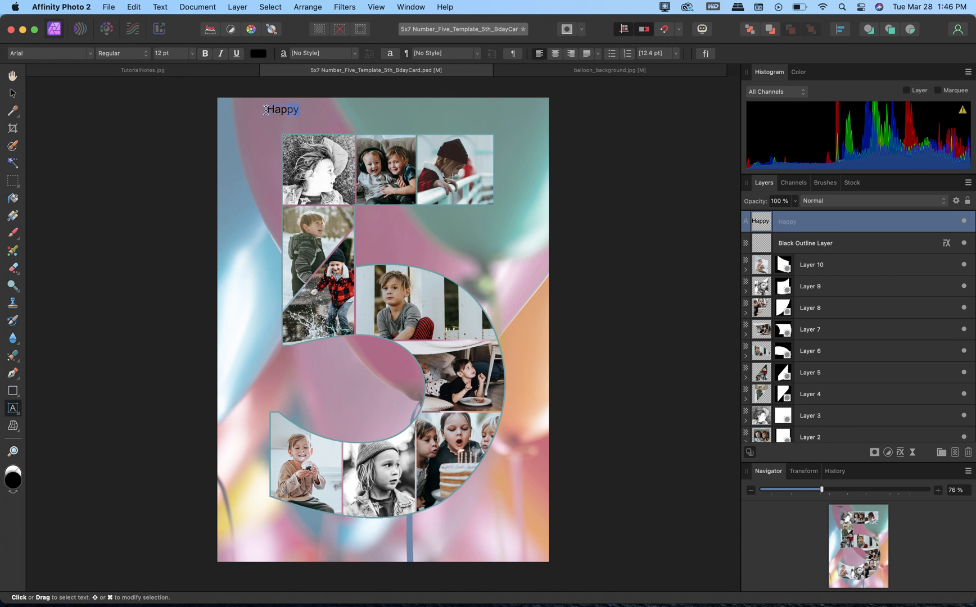
pyautogui.click(191, 53)
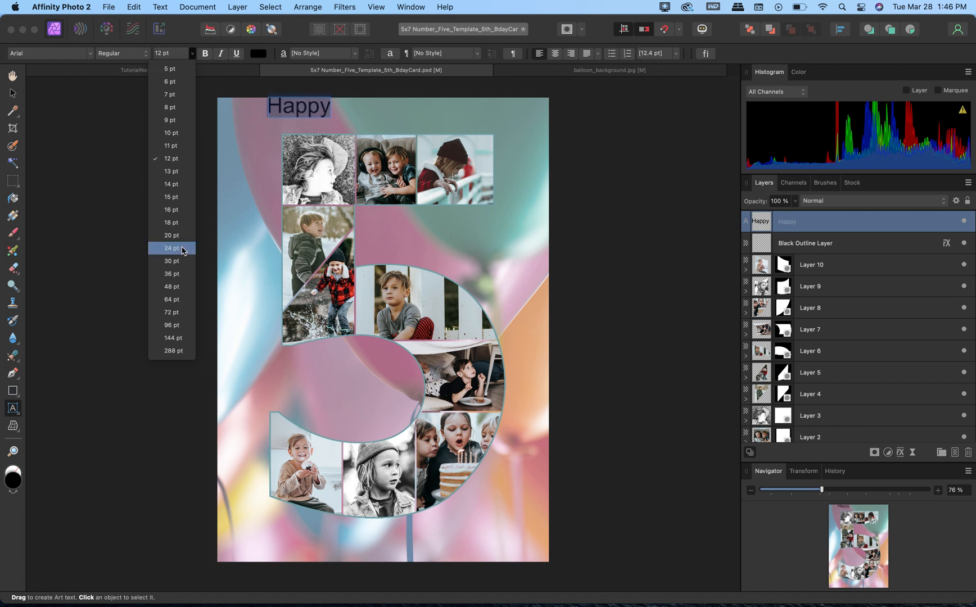
pyautogui.click(171, 260)
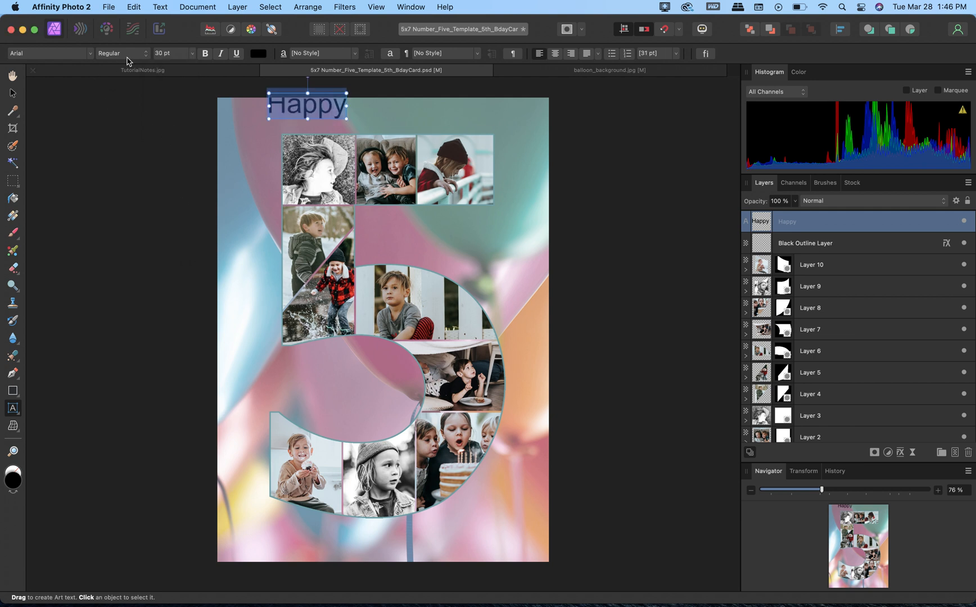
# - Change the font of the "Happy" text to Myriad Pro in the Semibold style
pyautogui.click(89, 53)
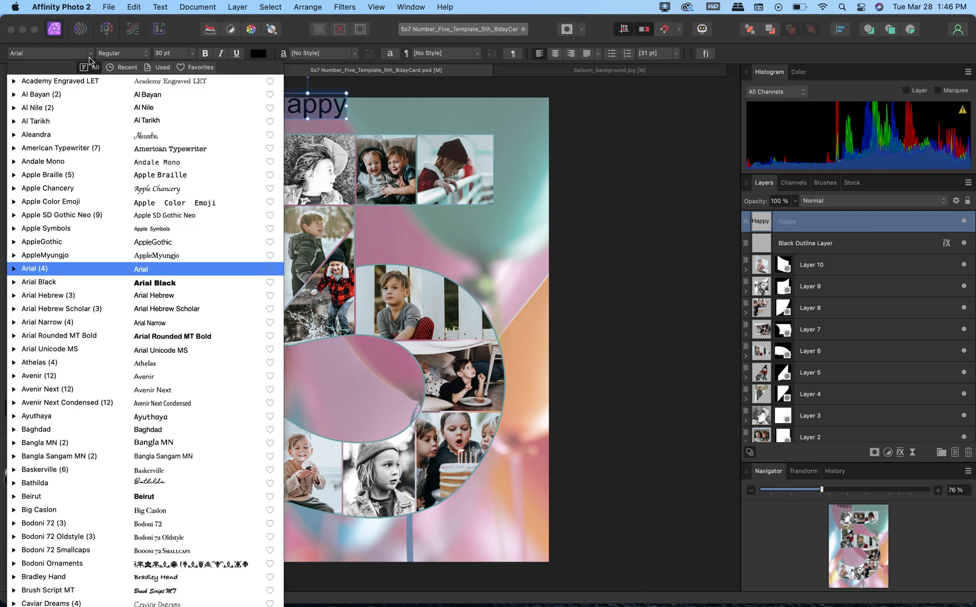
pyautogui.write('mbols')
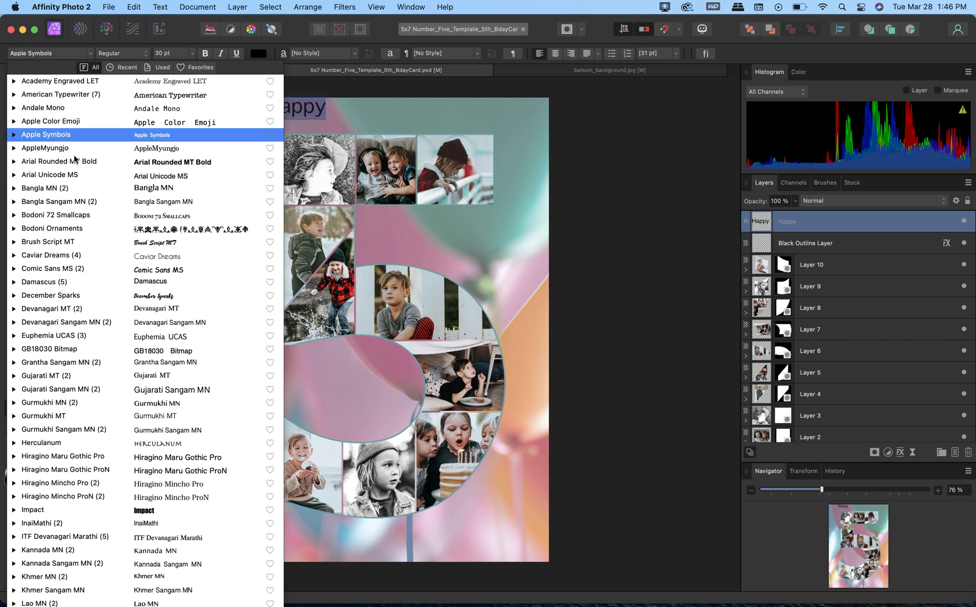
pyautogui.scroll(-10, 58, 501)
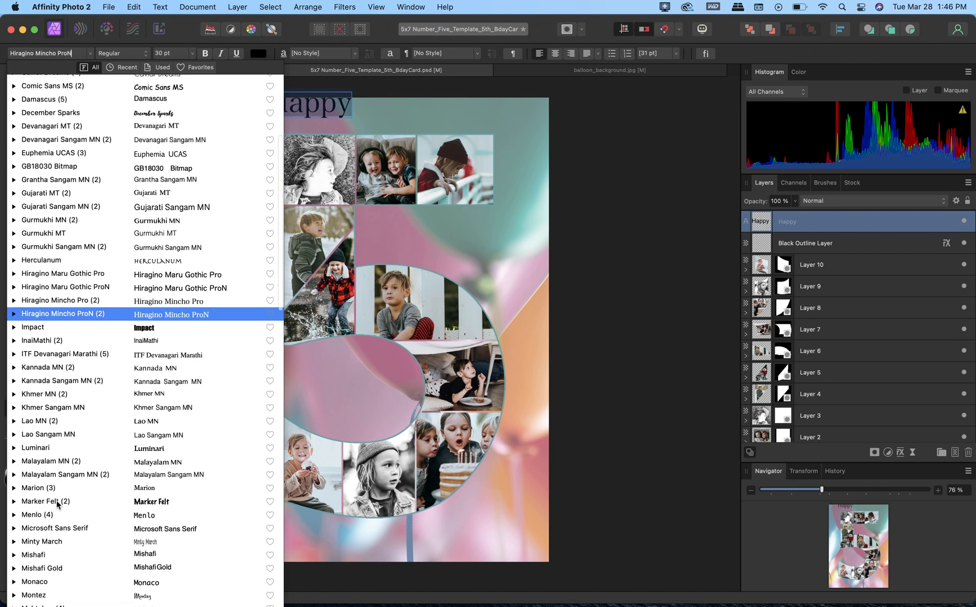
pyautogui.scroll(-4, 57, 503)
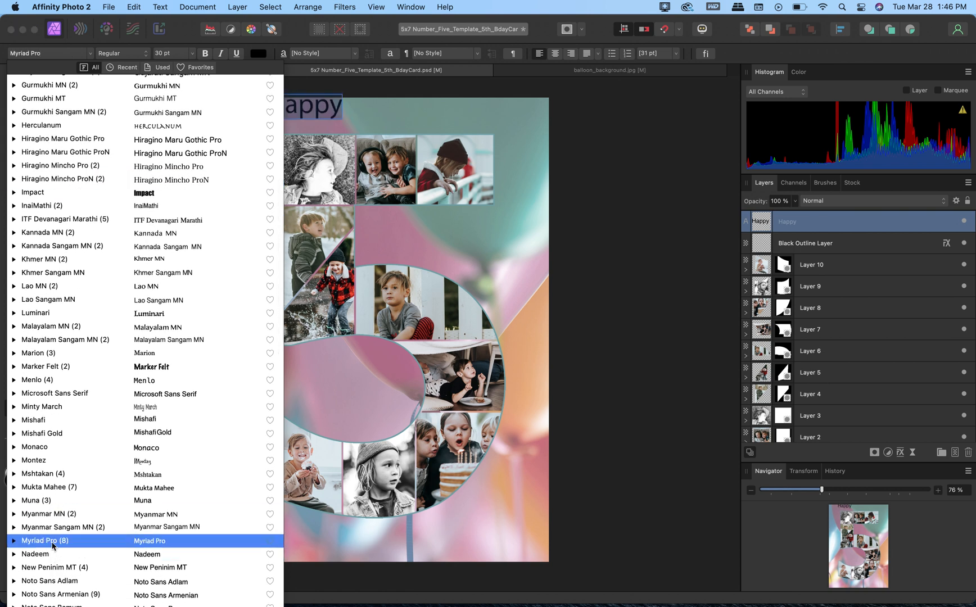
pyautogui.click(54, 543)
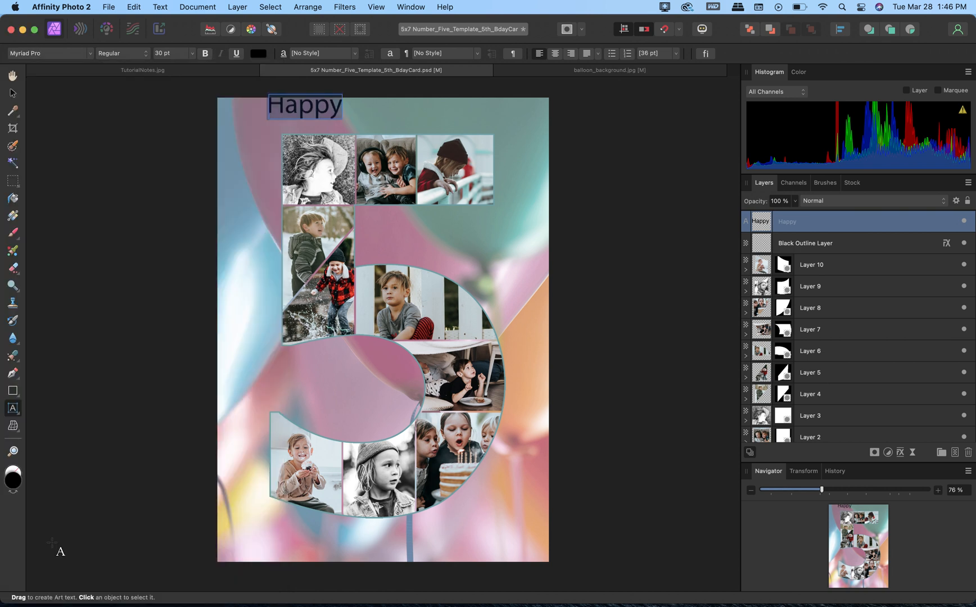
pyautogui.click(145, 55)
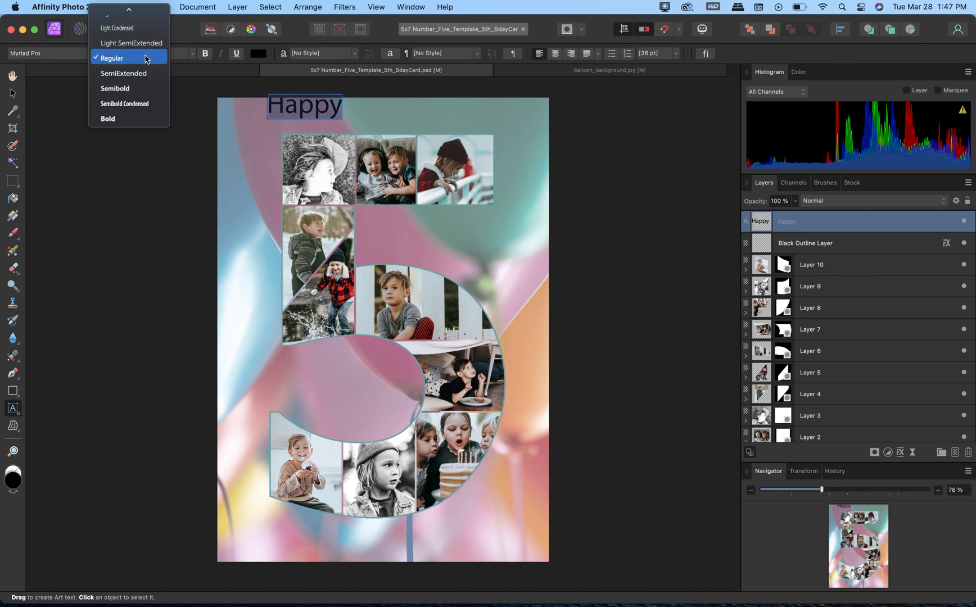
pyautogui.click(141, 89)
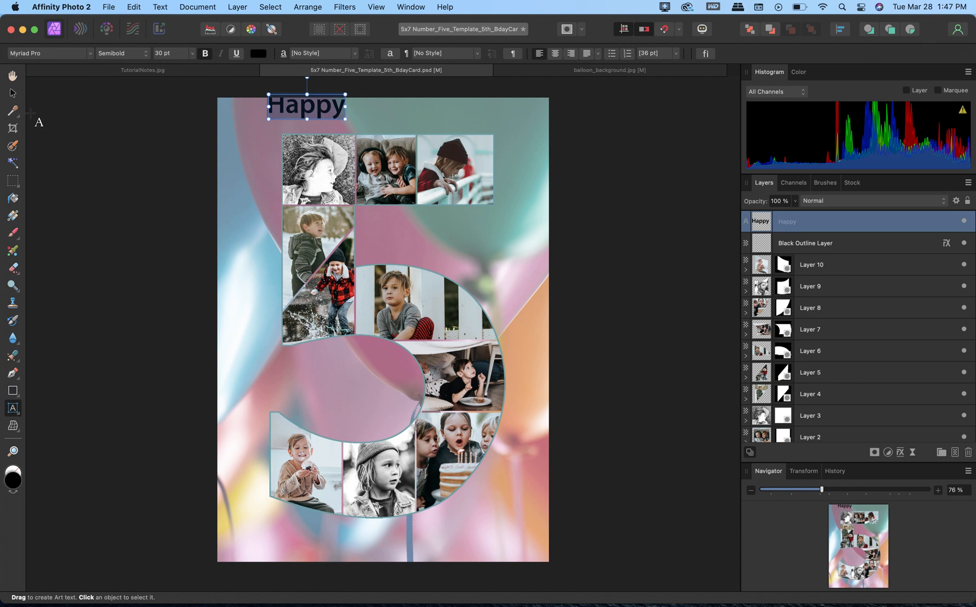
# - Delete the "Happy" text together with its empty text layer, and undo both deletions
pyautogui.press('BackSpace')
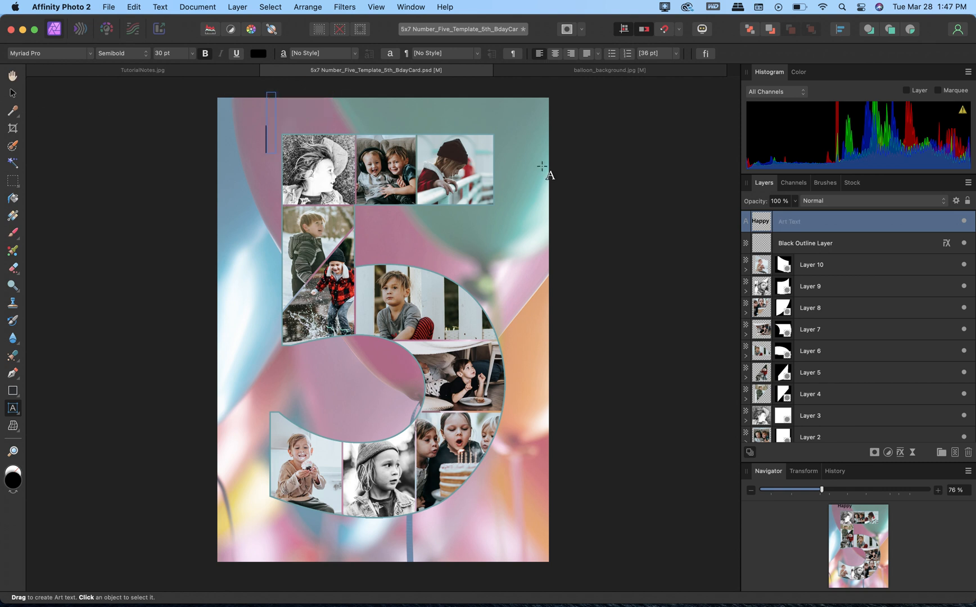
pyautogui.press('BackSpace')
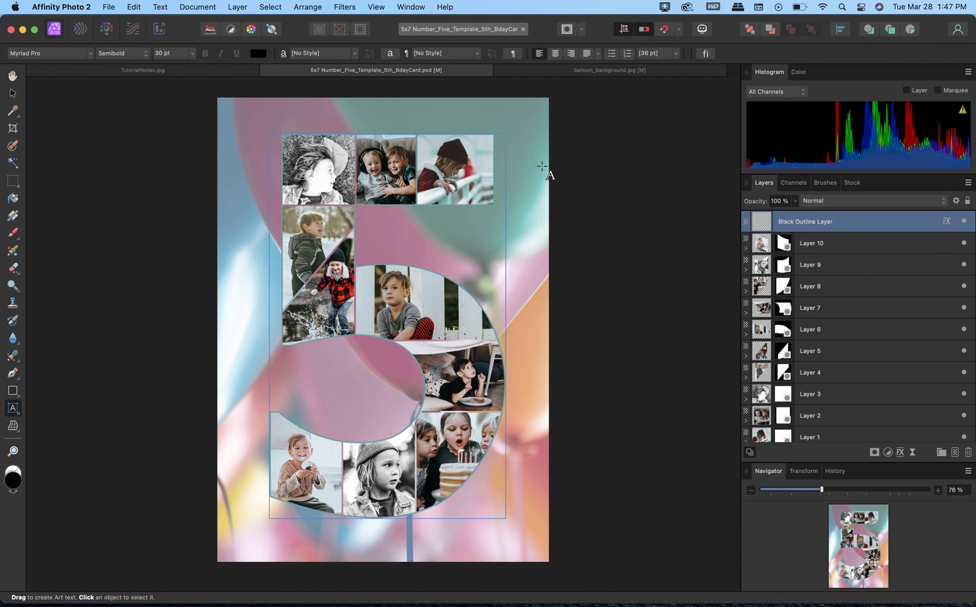
pyautogui.press('super+z')
pyautogui.press('super+z')
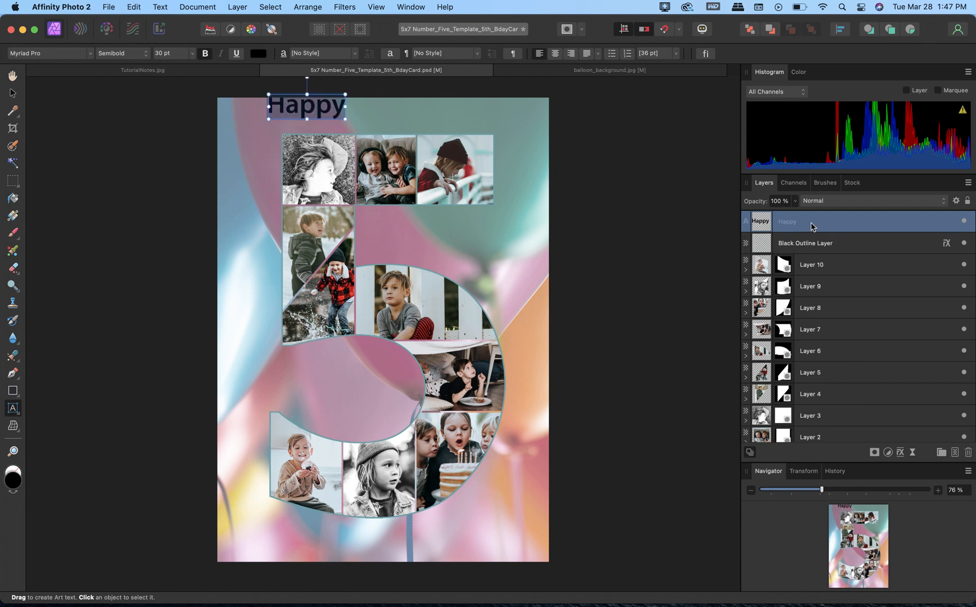
# - Move the "Happy" text down and left so it sits fully on the card just above the collage's first photo
pyautogui.click(10, 75)
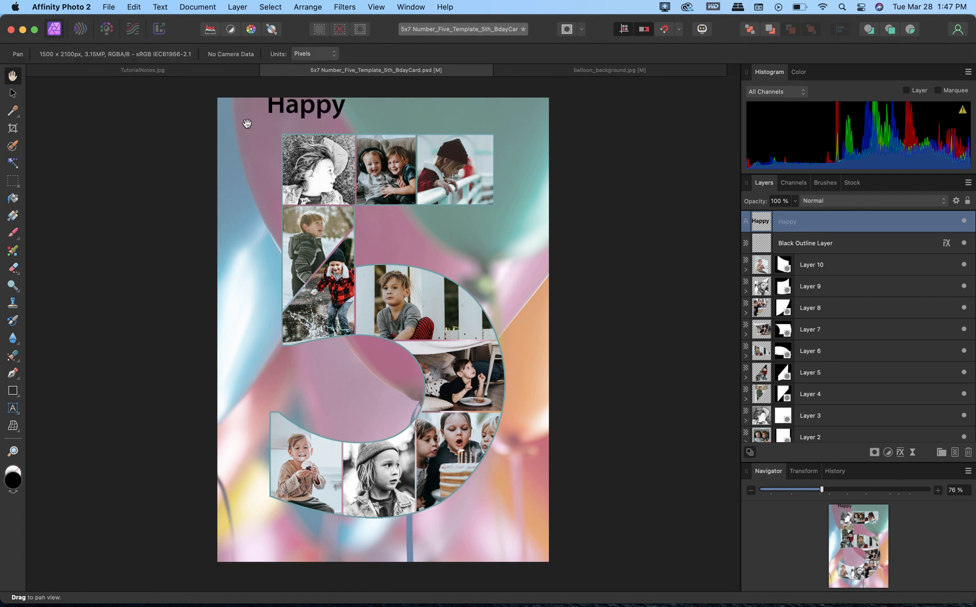
pyautogui.moveTo(309, 114); pyautogui.dragTo(279, 109)
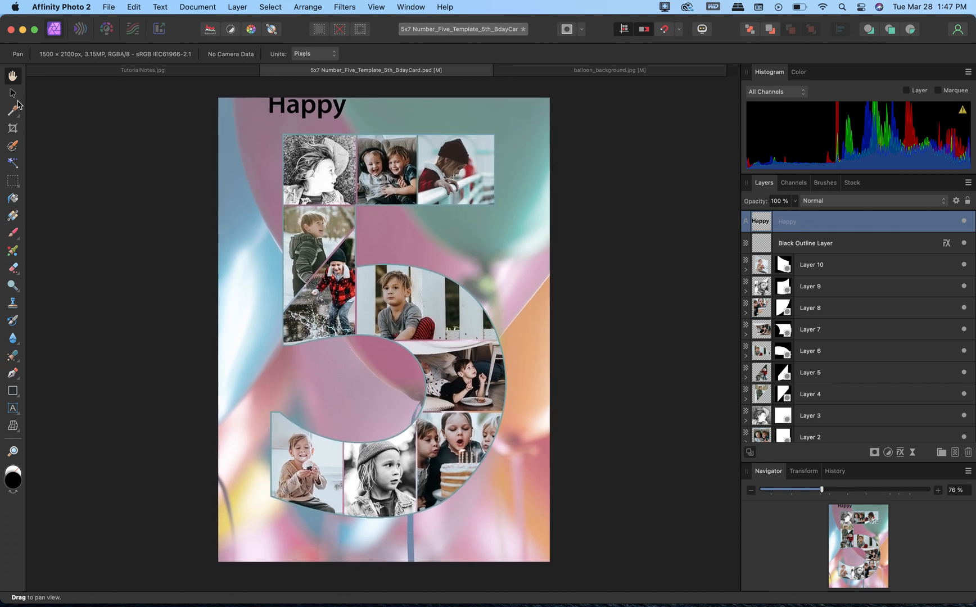
pyautogui.click(13, 93)
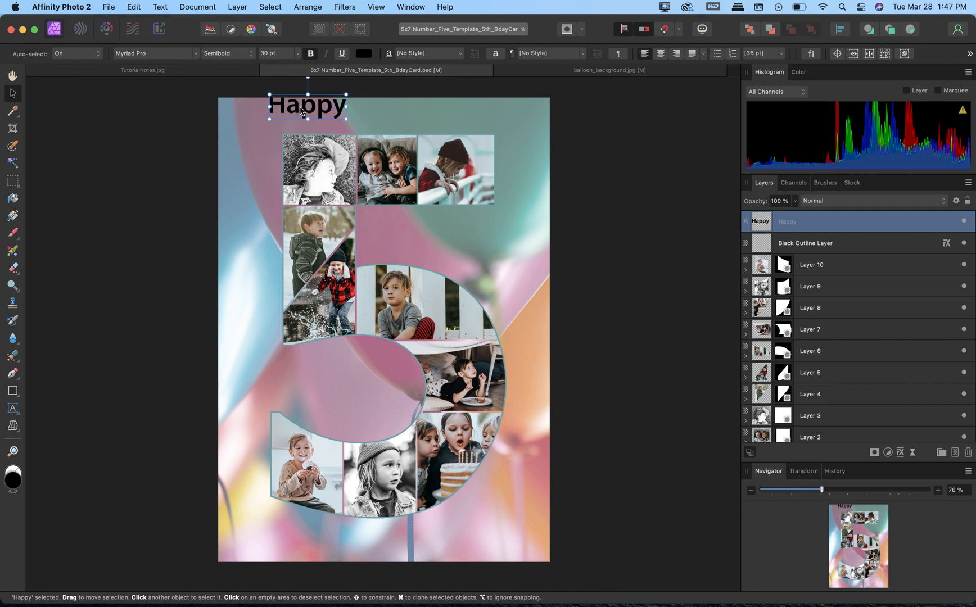
pyautogui.moveTo(307, 113); pyautogui.dragTo(297, 122)
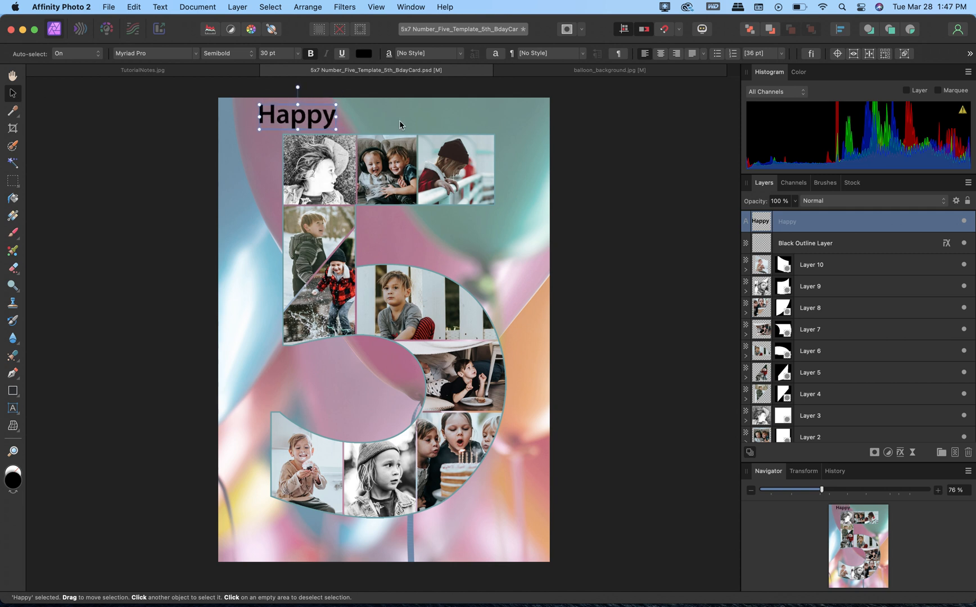
pyautogui.moveTo(296, 123); pyautogui.dragTo(286, 123)
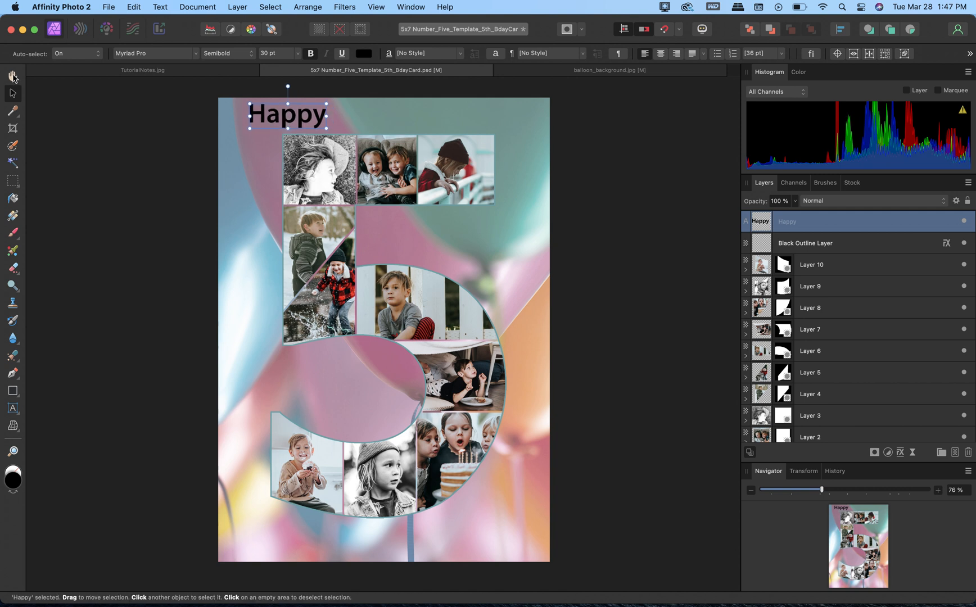
pyautogui.click(12, 76)
# - Add a "th" text directly above the Black Outline Layer and place it just beside the lower edge of the collage's top-row third photo
pyautogui.click(13, 408)
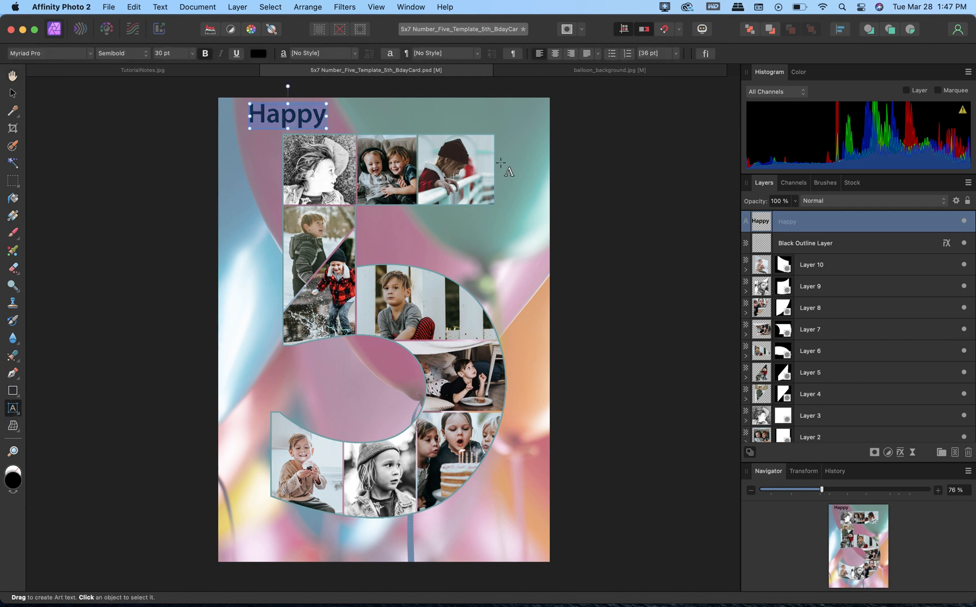
pyautogui.click(505, 191)
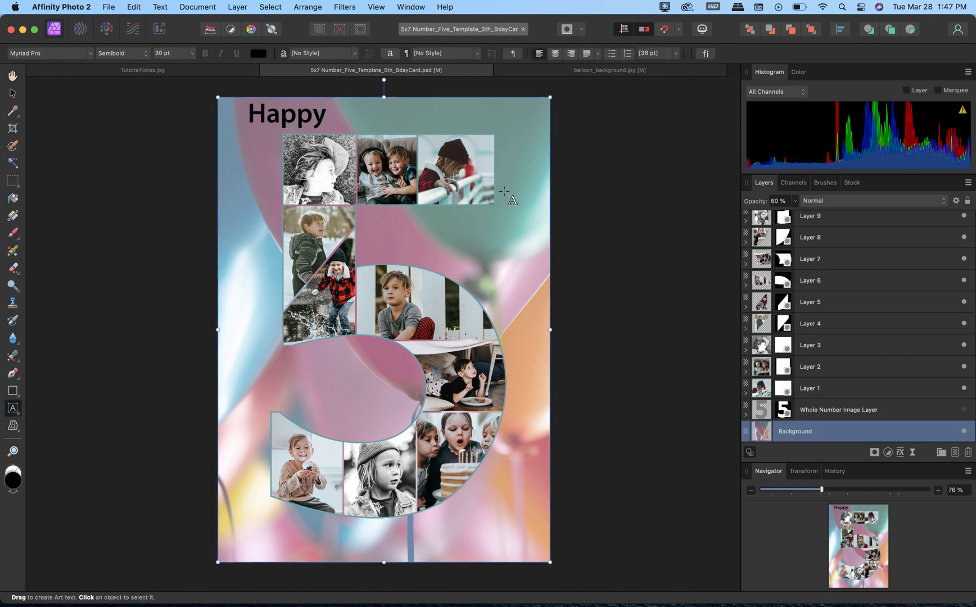
pyautogui.scroll(5, 821, 278)
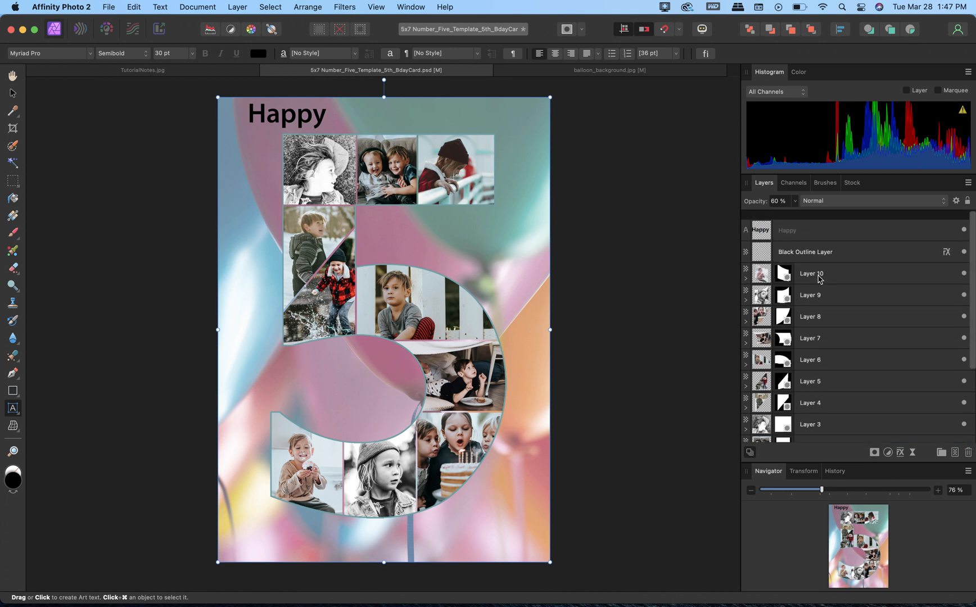
pyautogui.click(817, 247)
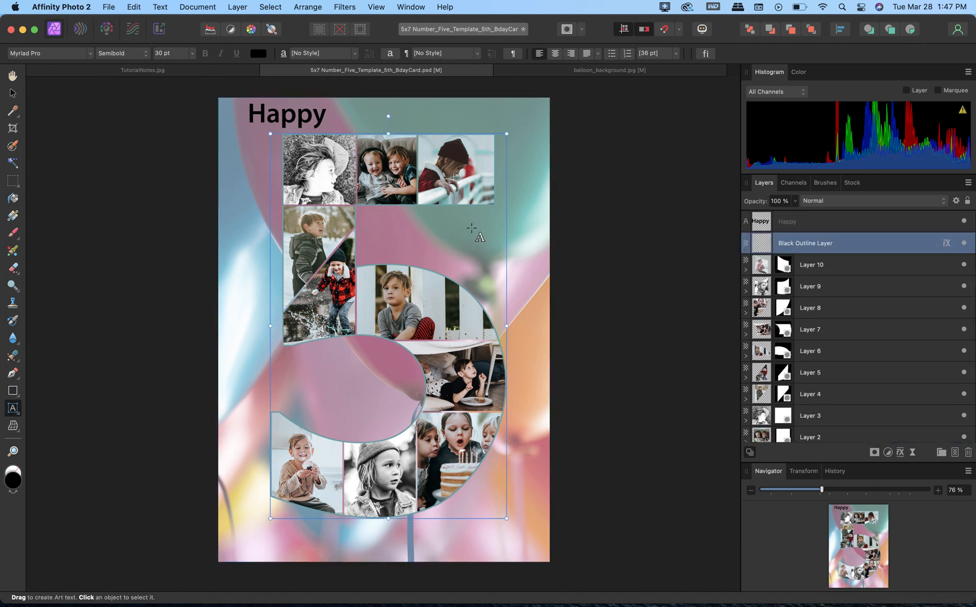
pyautogui.click(515, 186)
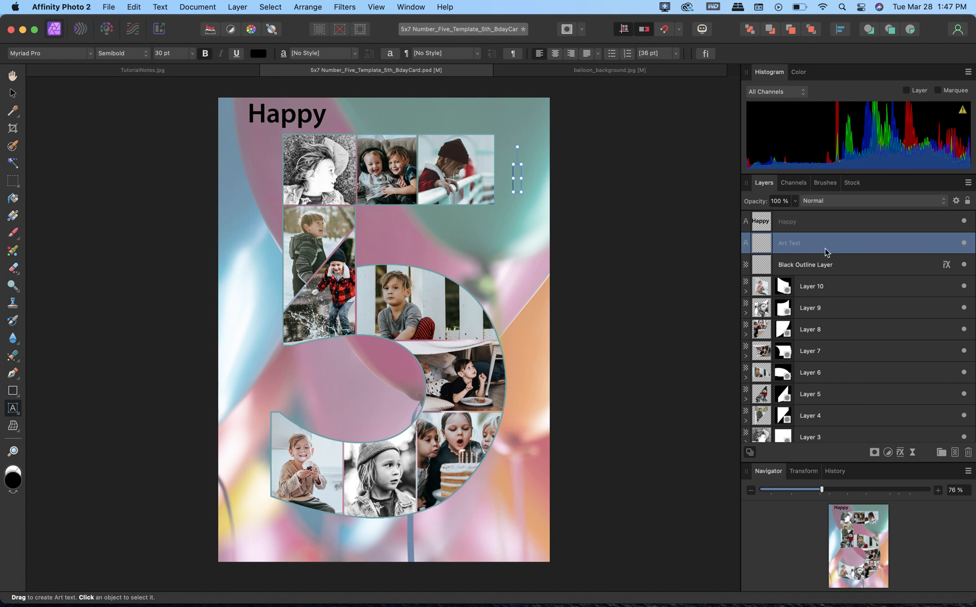
pyautogui.write('th')
pyautogui.click(12, 95)
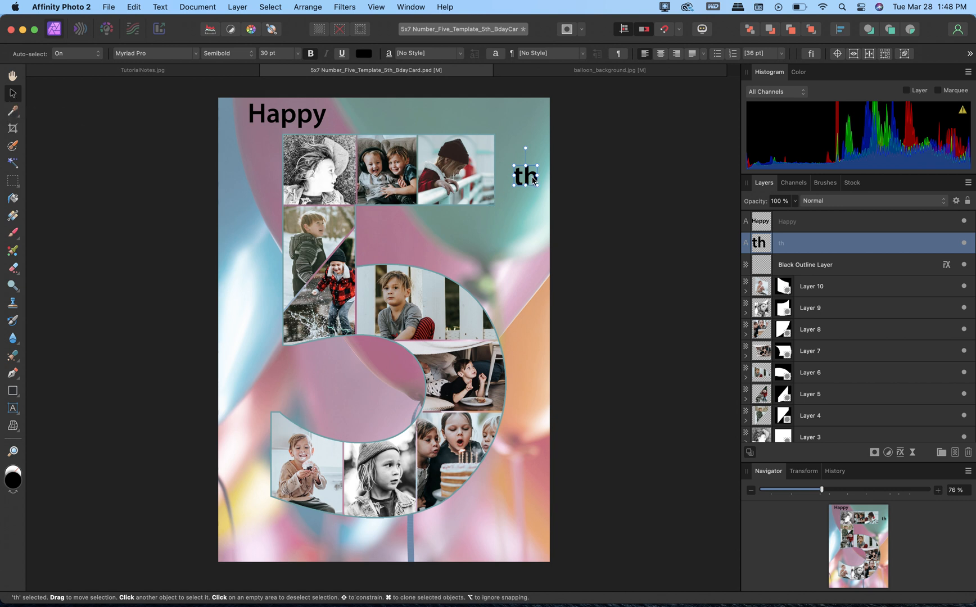
pyautogui.moveTo(529, 180); pyautogui.dragTo(520, 193)
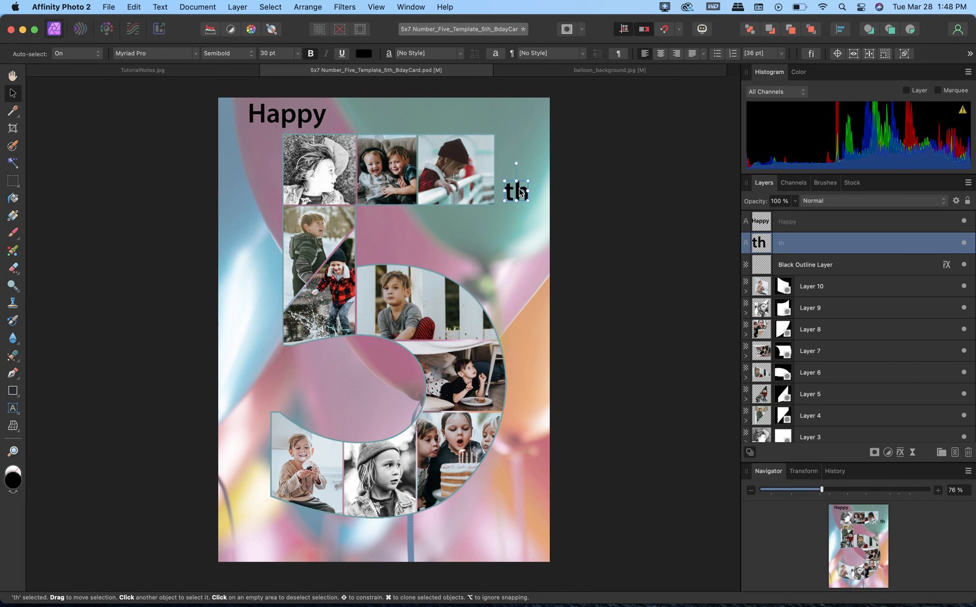
# - Add the text "Birthday" beneath the collage, on a new text layer directly above the Black Outline Layer
pyautogui.click(825, 268)
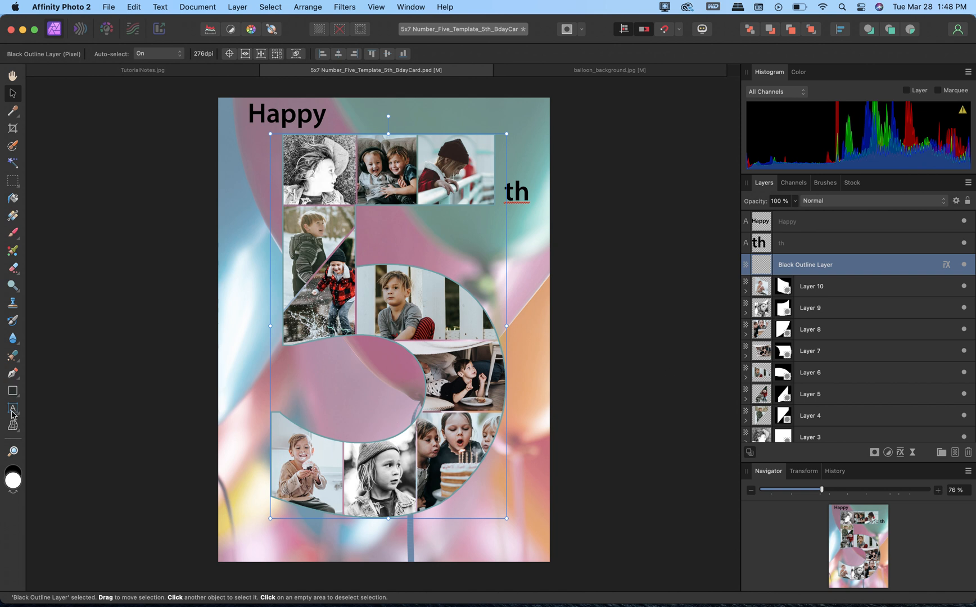
pyautogui.click(12, 409)
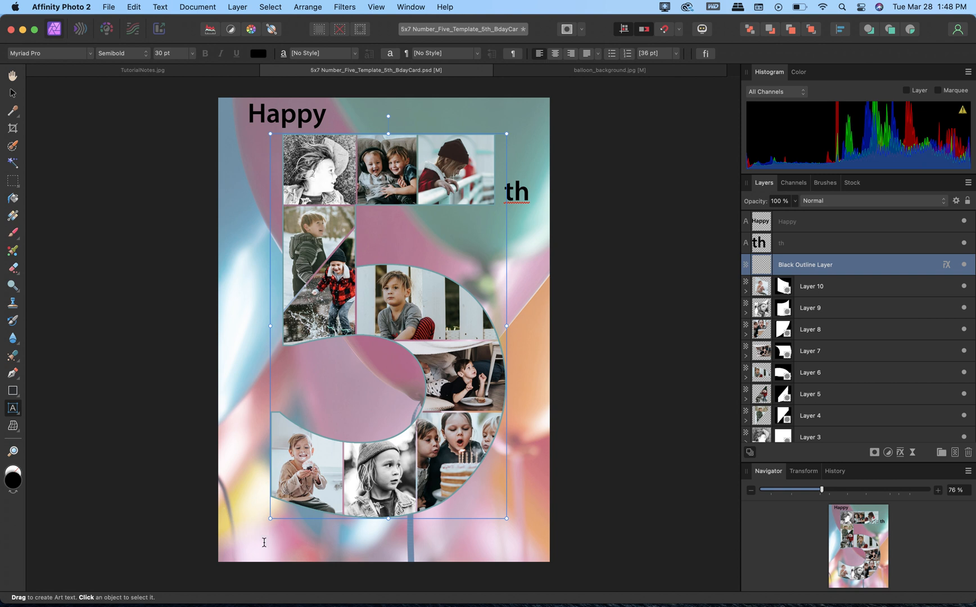
pyautogui.click(264, 543)
pyautogui.write('Bi')
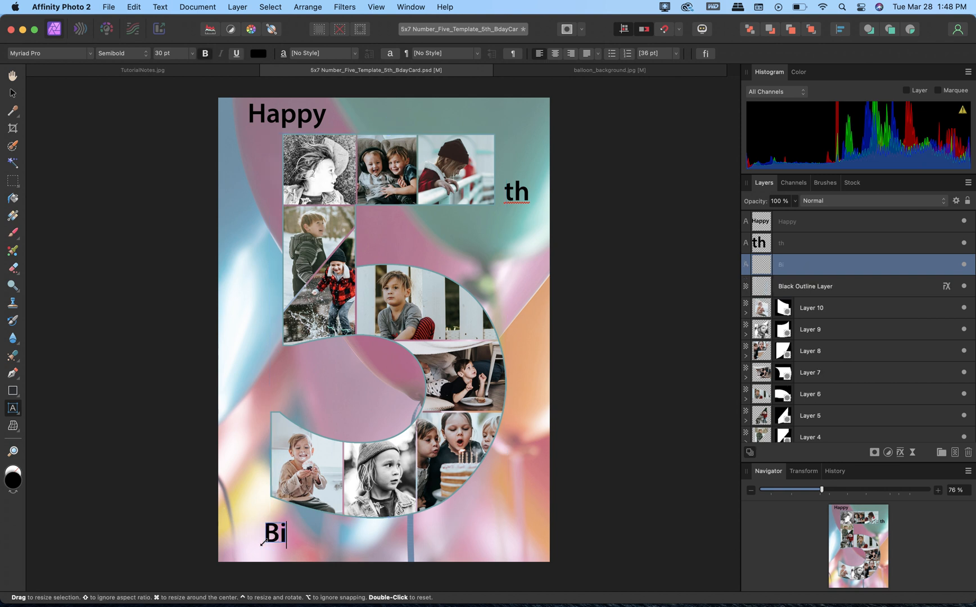
pyautogui.write('rthday')
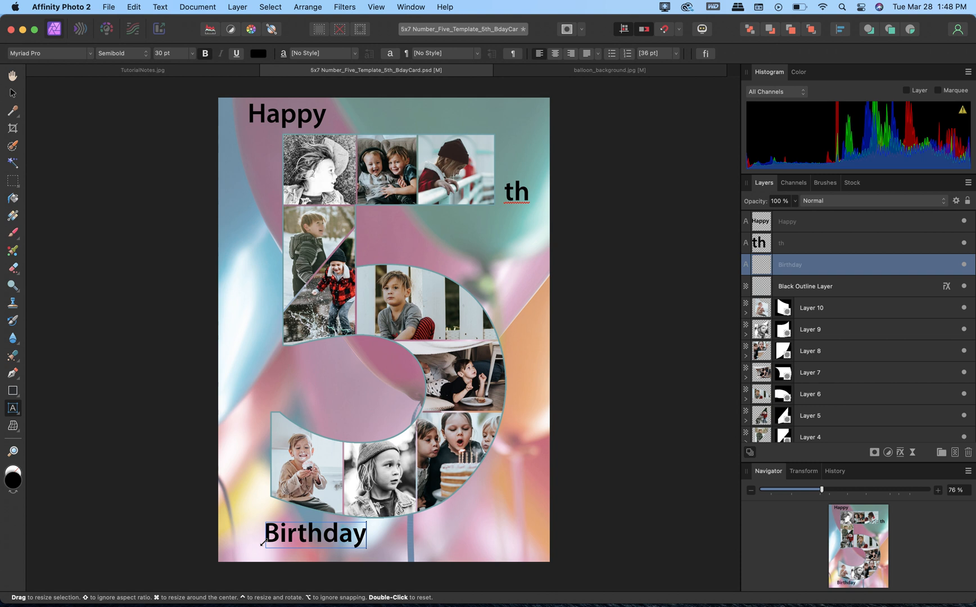
pyautogui.press('Escape')
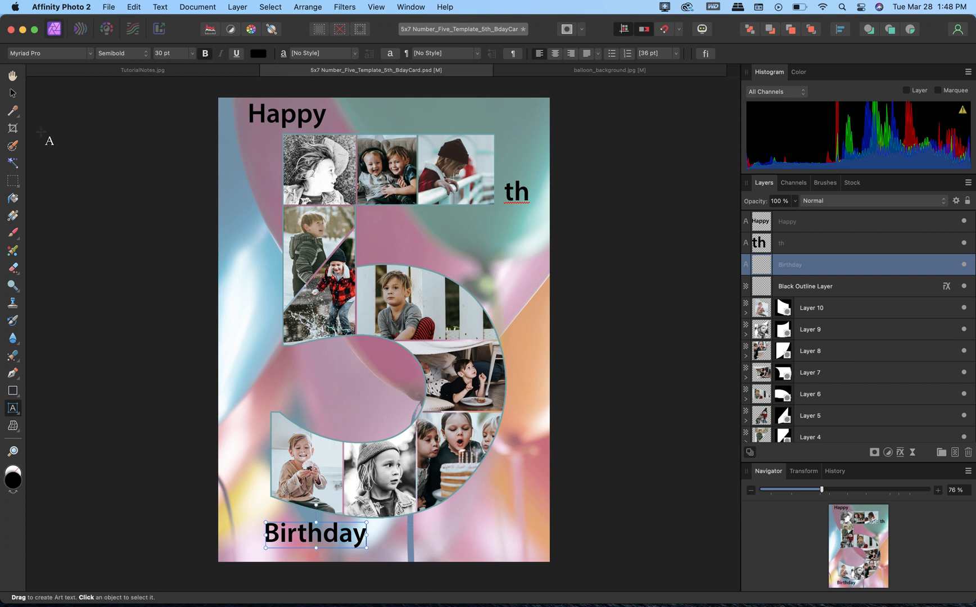
# - Move the "Birthday" text right and slightly down so it sits roughly centered under the number five
pyautogui.click(12, 95)
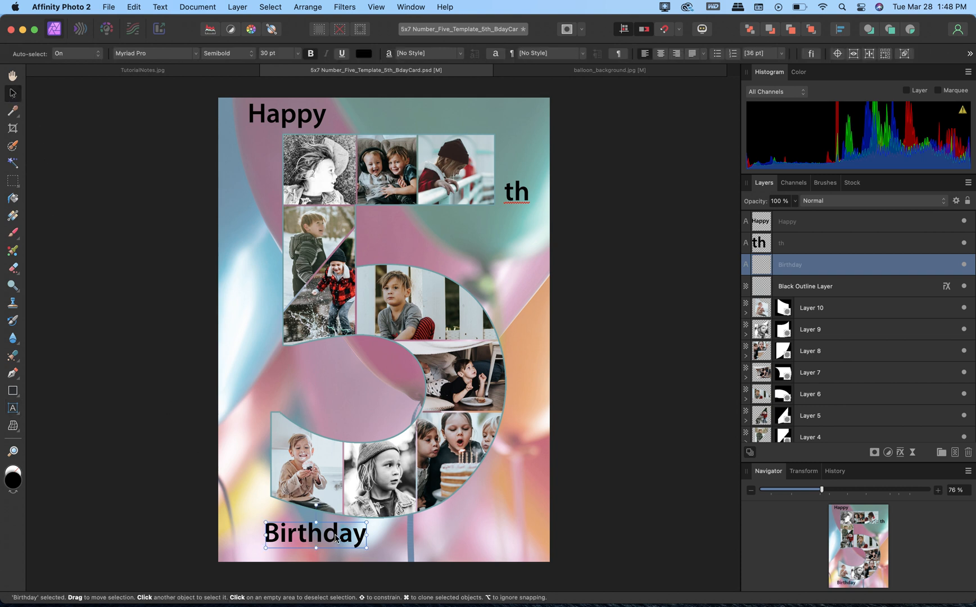
pyautogui.moveTo(331, 527); pyautogui.dragTo(415, 544)
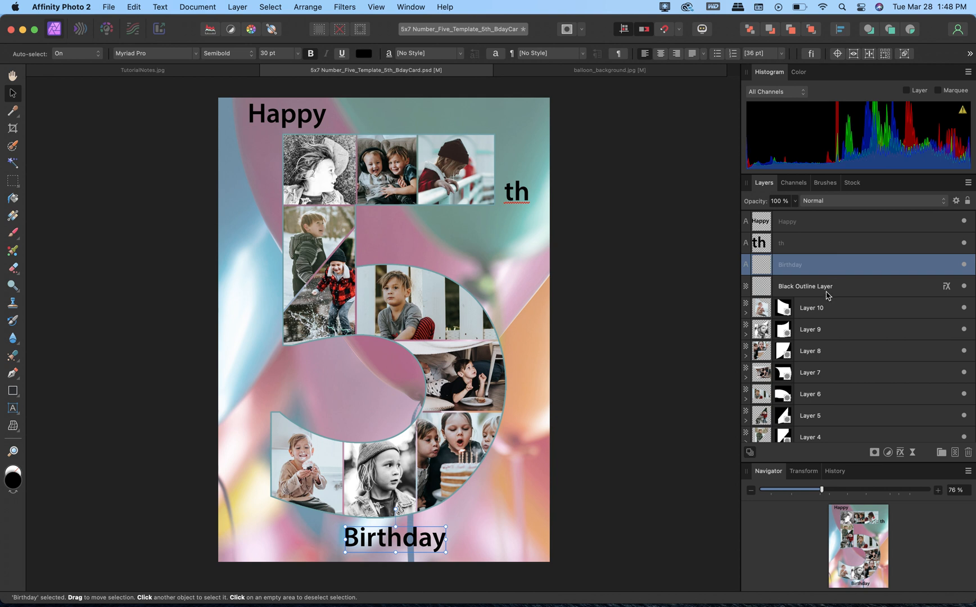
pyautogui.click(832, 291)
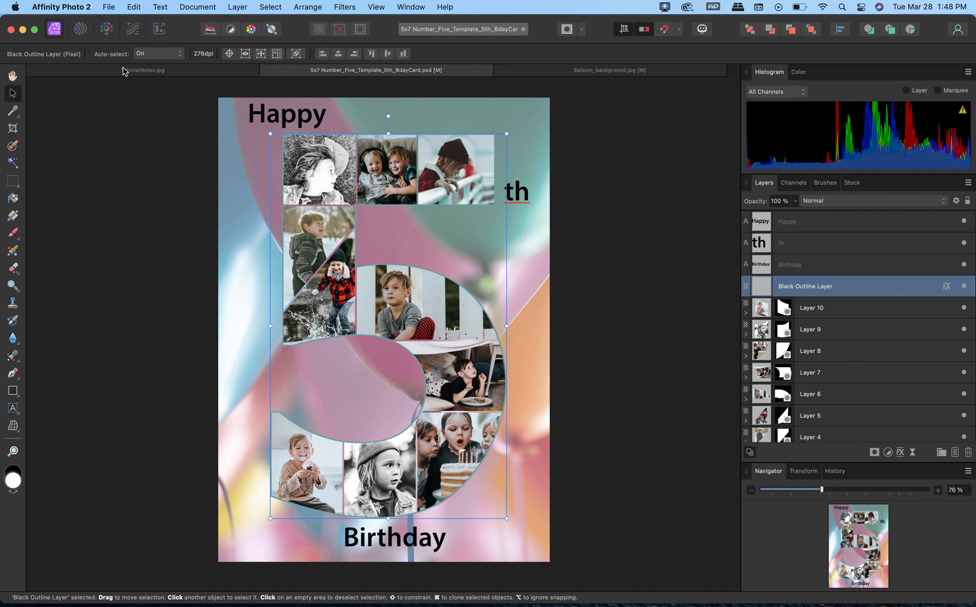
pyautogui.click(12, 75)
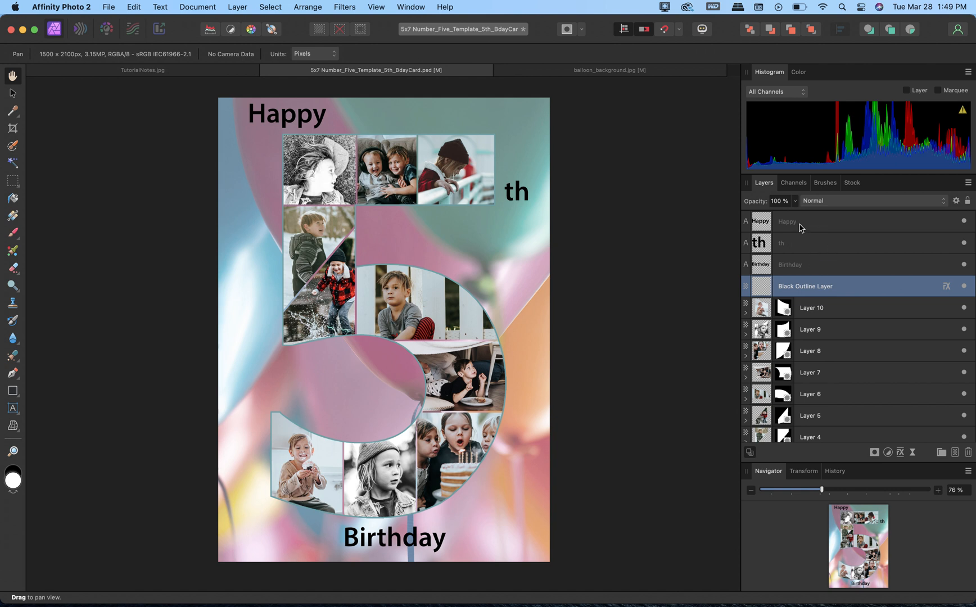
# - Change the font style of the whole word "Happy" to Bold
pyautogui.click(802, 227)
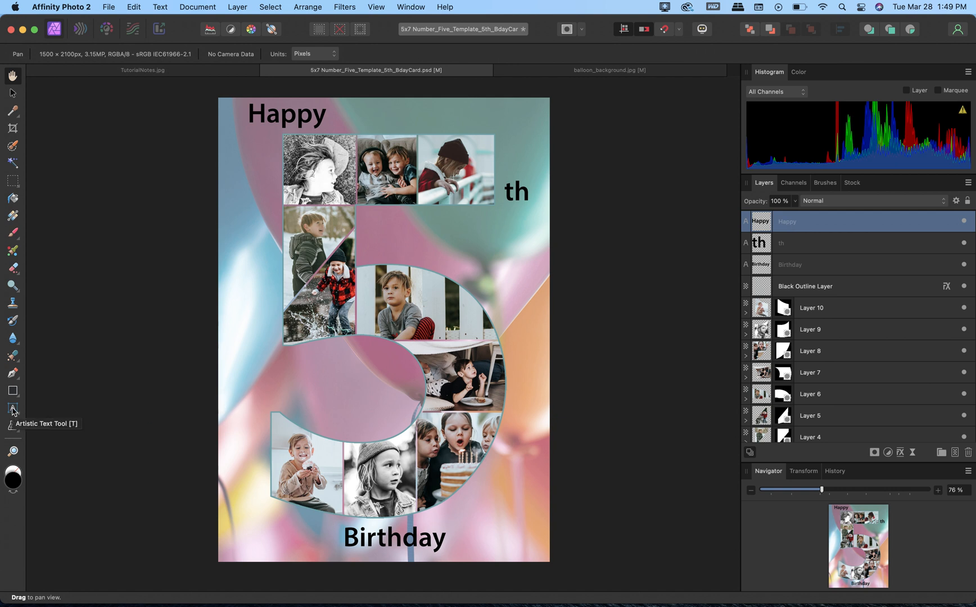
pyautogui.click(12, 409)
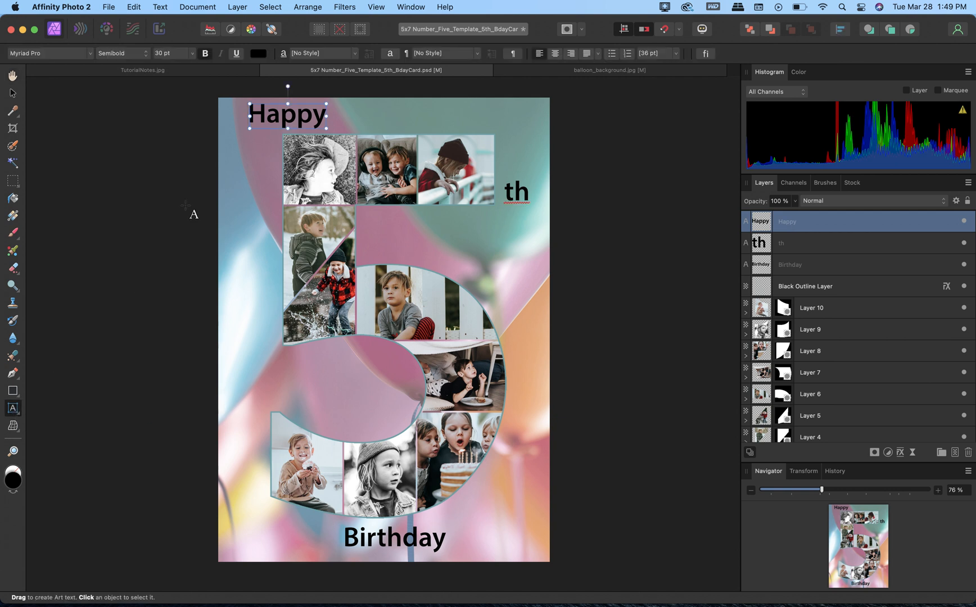
pyautogui.click(283, 118)
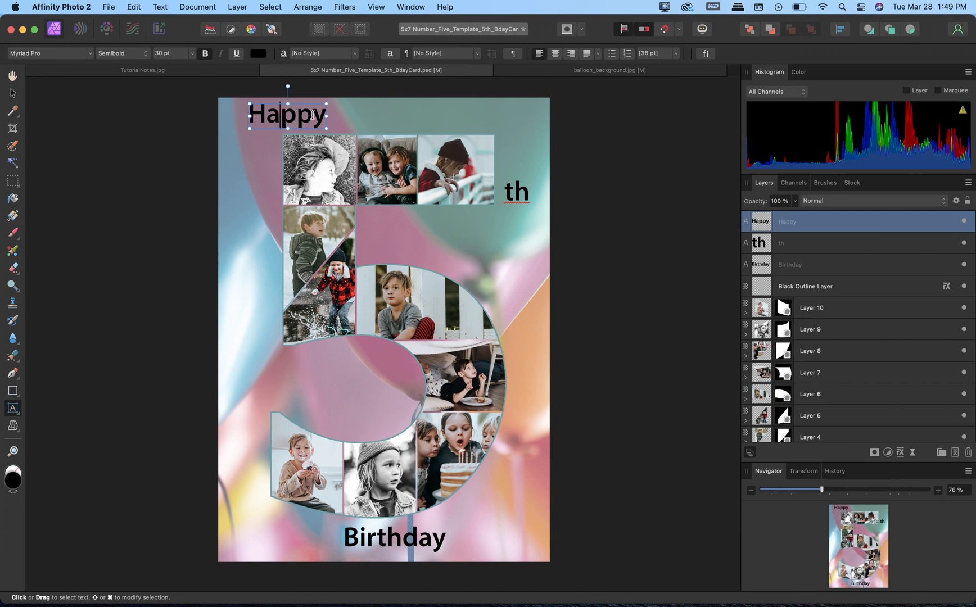
pyautogui.moveTo(325, 115); pyautogui.dragTo(243, 119)
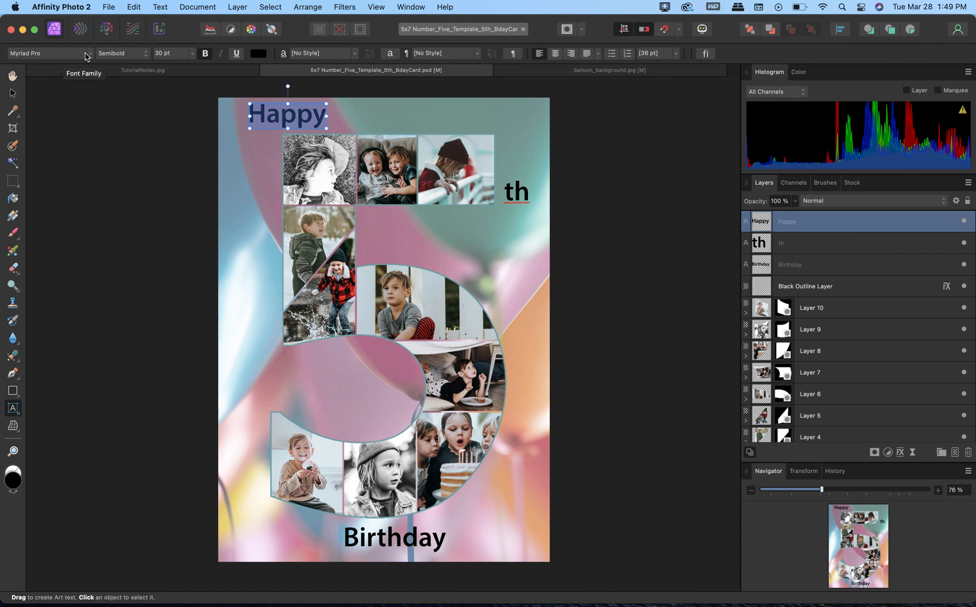
pyautogui.click(91, 54)
pyautogui.click(92, 54)
pyautogui.click(146, 55)
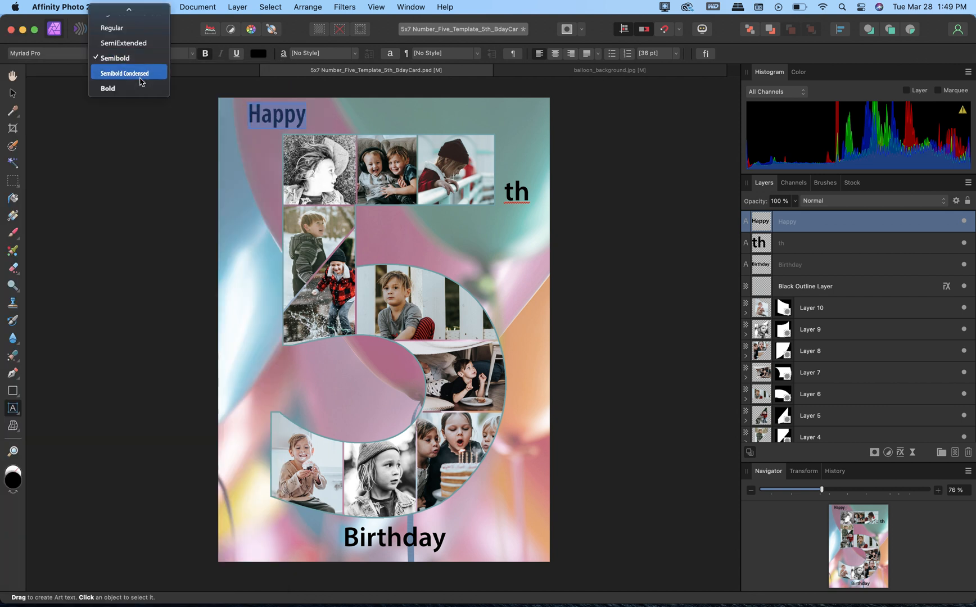
pyautogui.click(136, 89)
pyautogui.click(193, 53)
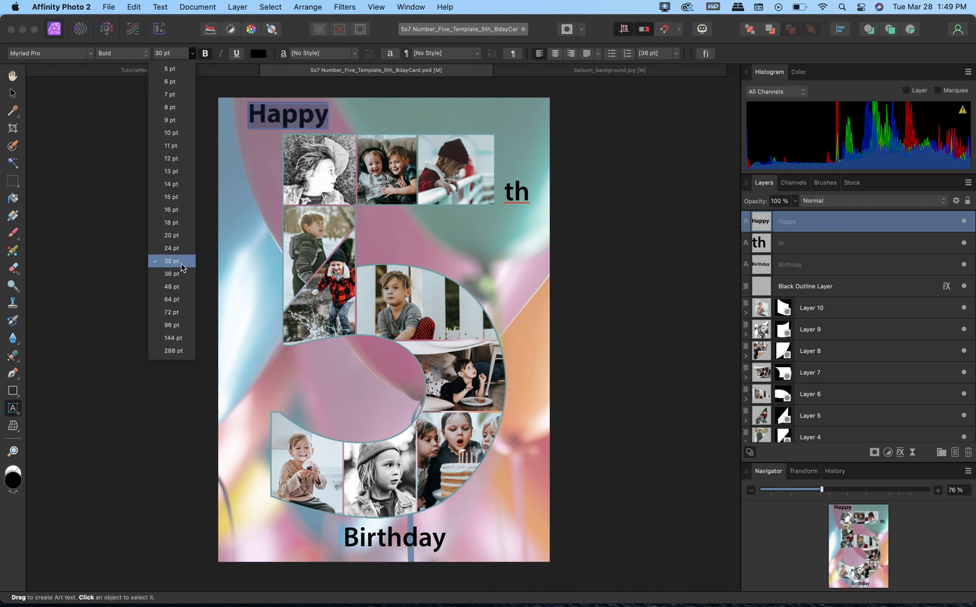
pyautogui.press('Escape')
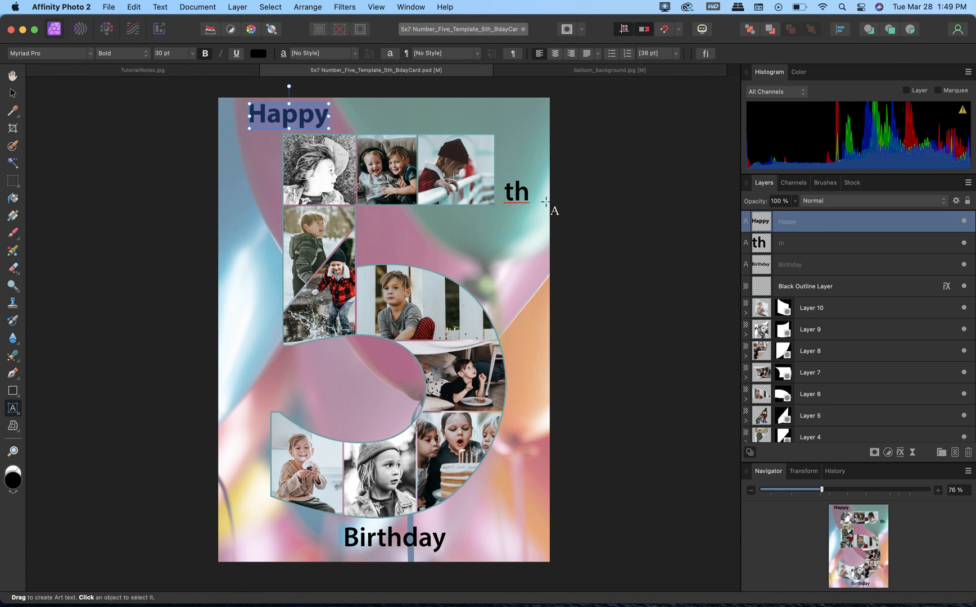
# - Change the font style of the whole word "Birthday" to Bold
pyautogui.click(802, 273)
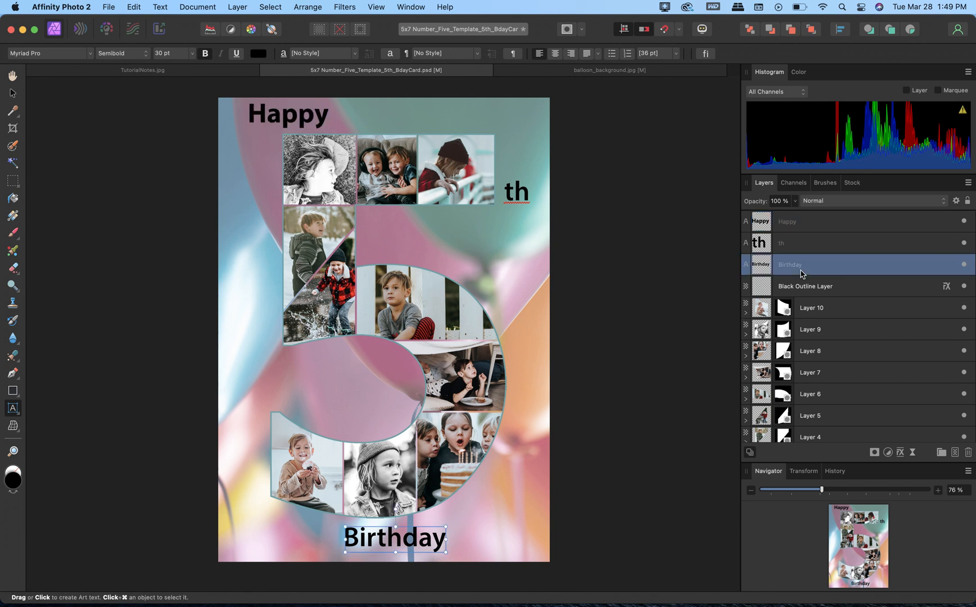
pyautogui.click(435, 544)
pyautogui.moveTo(443, 544); pyautogui.dragTo(342, 542)
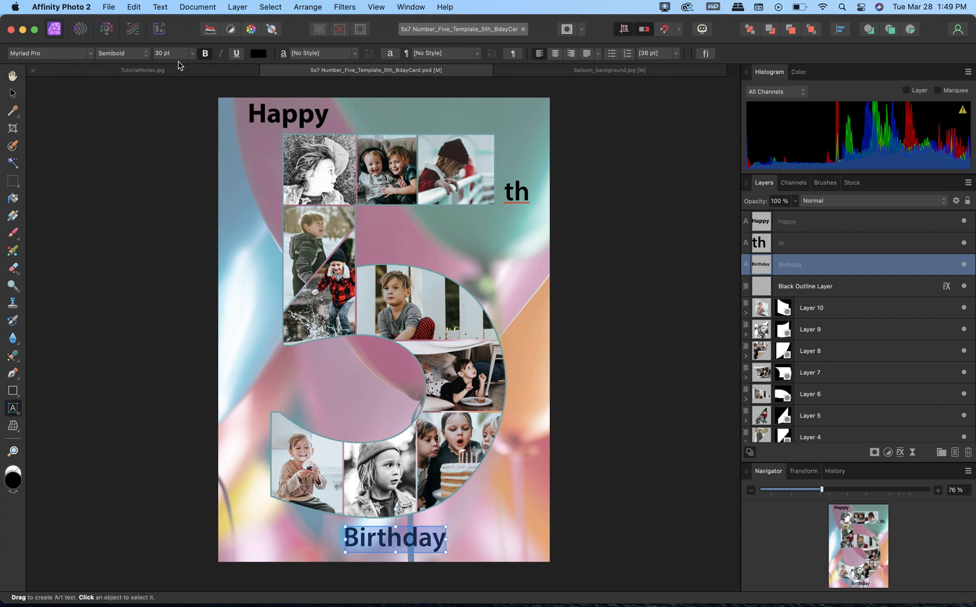
pyautogui.click(146, 55)
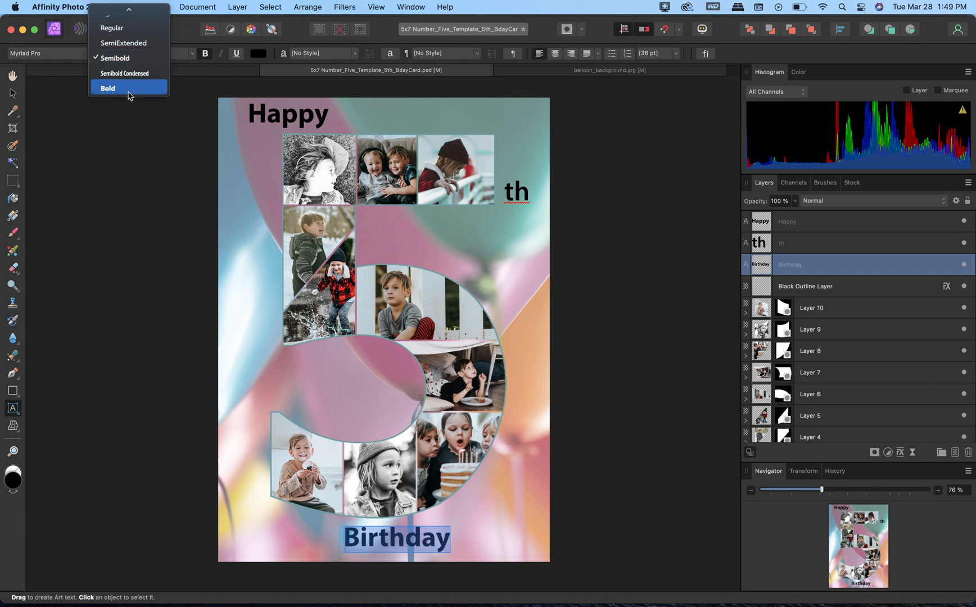
pyautogui.click(129, 93)
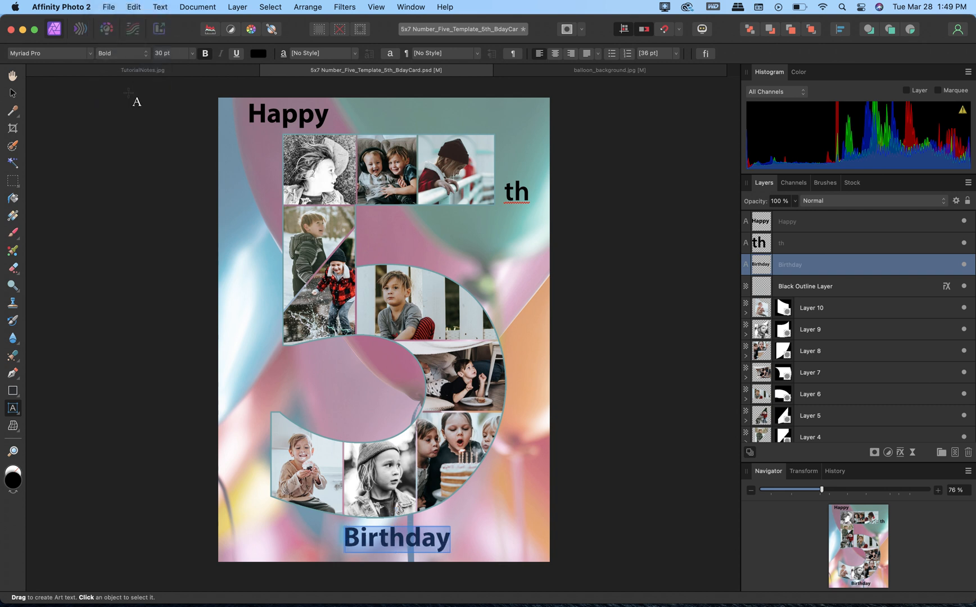
# - Nudge the "Birthday" text slightly down to leave more space below the collage
pyautogui.click(12, 95)
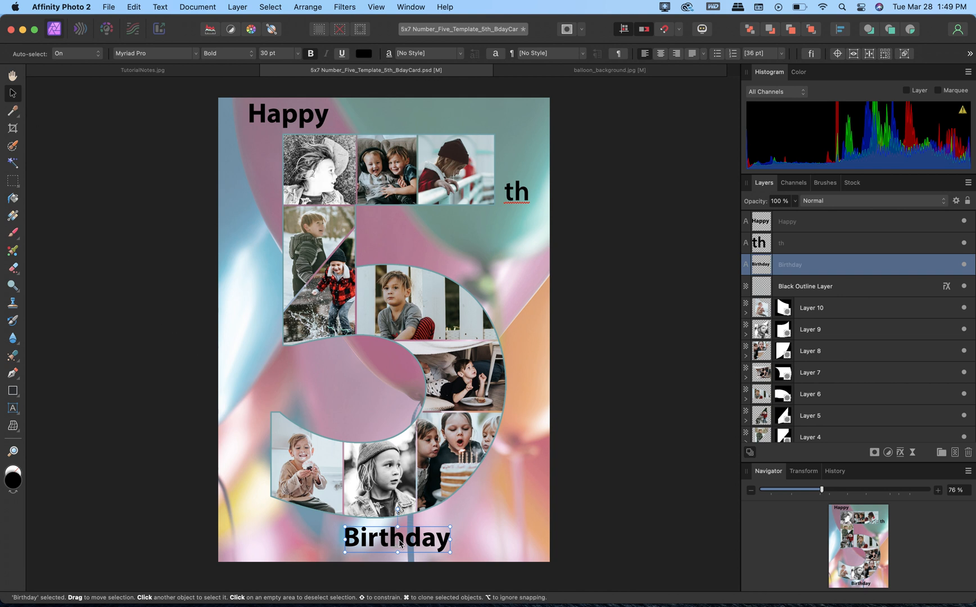
pyautogui.moveTo(400, 545); pyautogui.dragTo(400, 547)
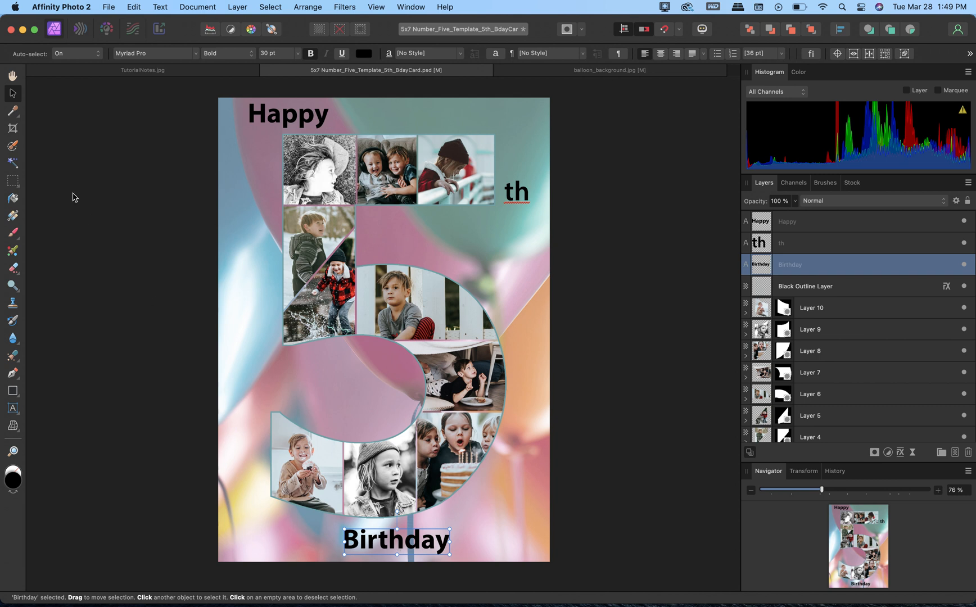
pyautogui.click(12, 77)
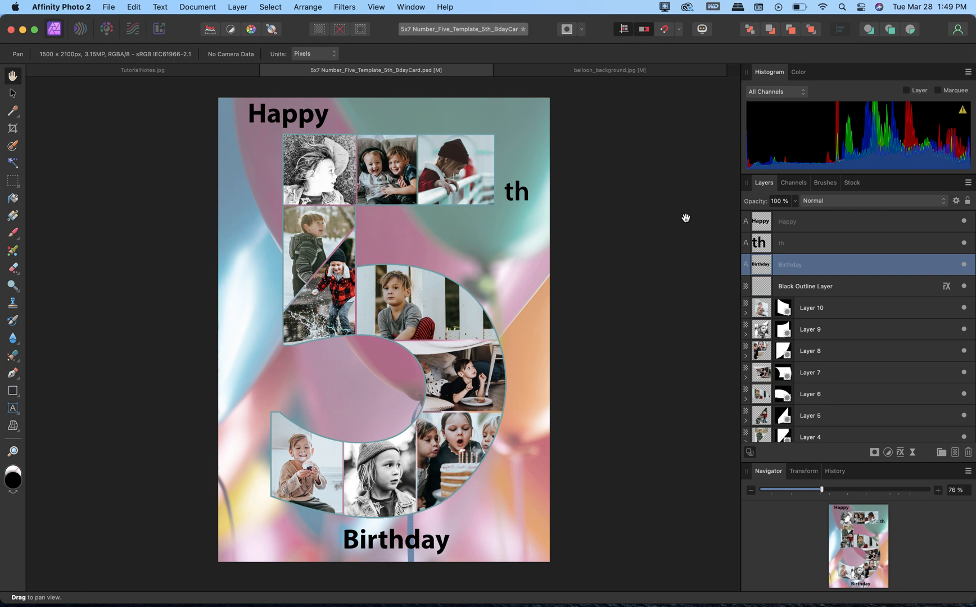
# - Check the topic list in TutorialNotes.jpg, and make the card template's Whole Number Image Layer visible
pyautogui.click(150, 72)
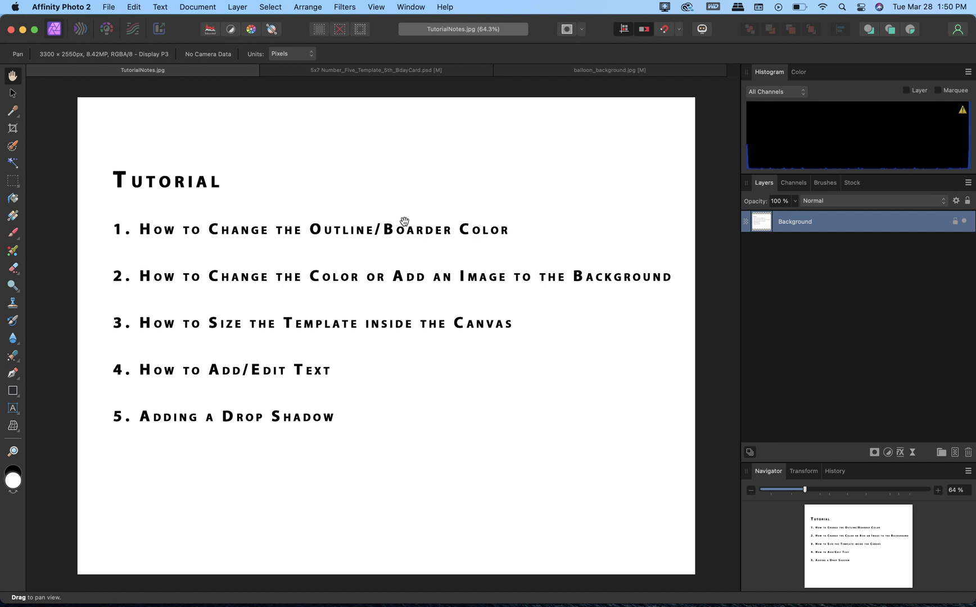
pyautogui.click(406, 72)
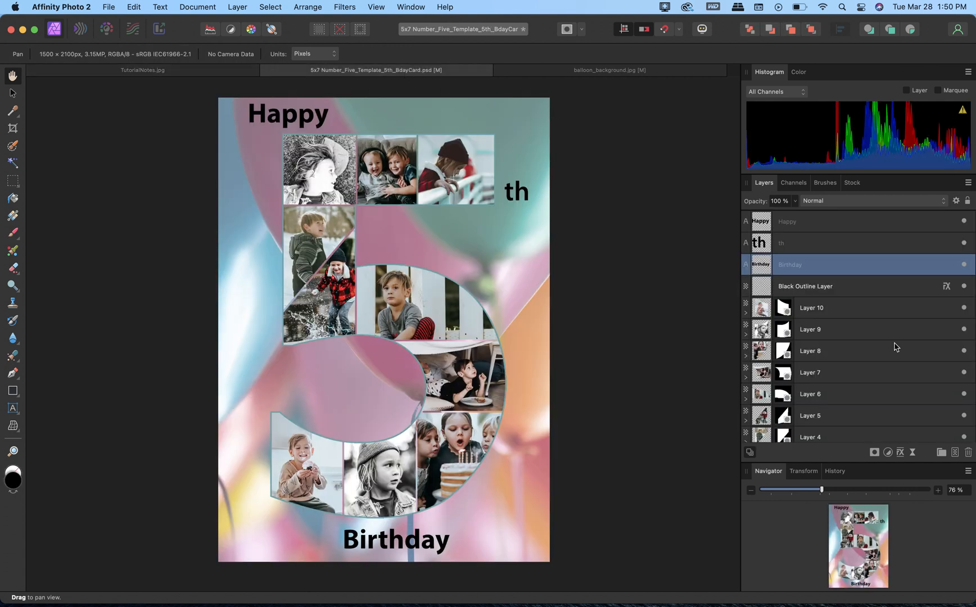
pyautogui.scroll(-5, 895, 346)
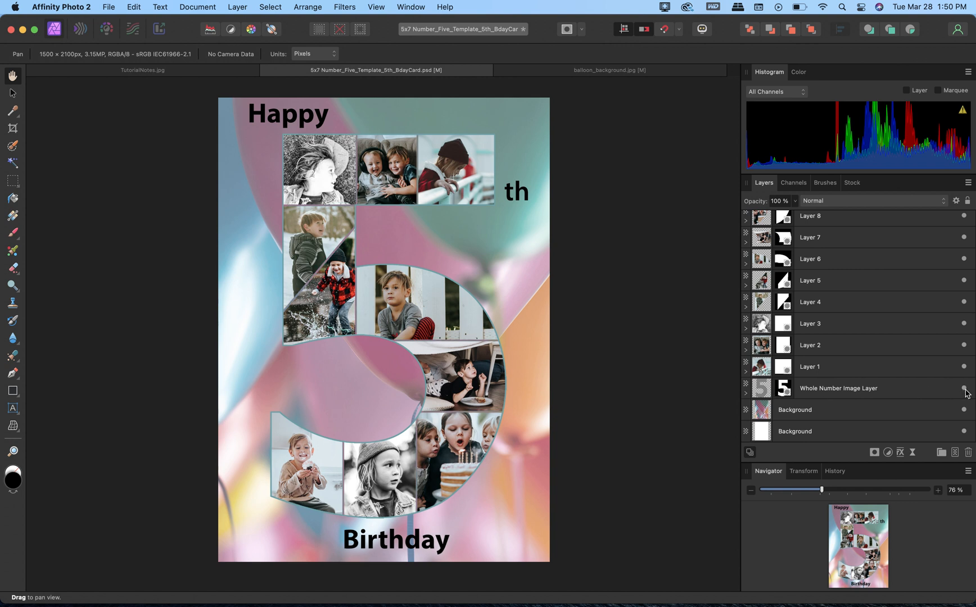
pyautogui.click(965, 389)
pyautogui.click(966, 390)
# - Add an Outer Shadow effect to the Whole Number Image Layer with 51% opacity, 32.7 px radius and 51% intensity
pyautogui.click(846, 389)
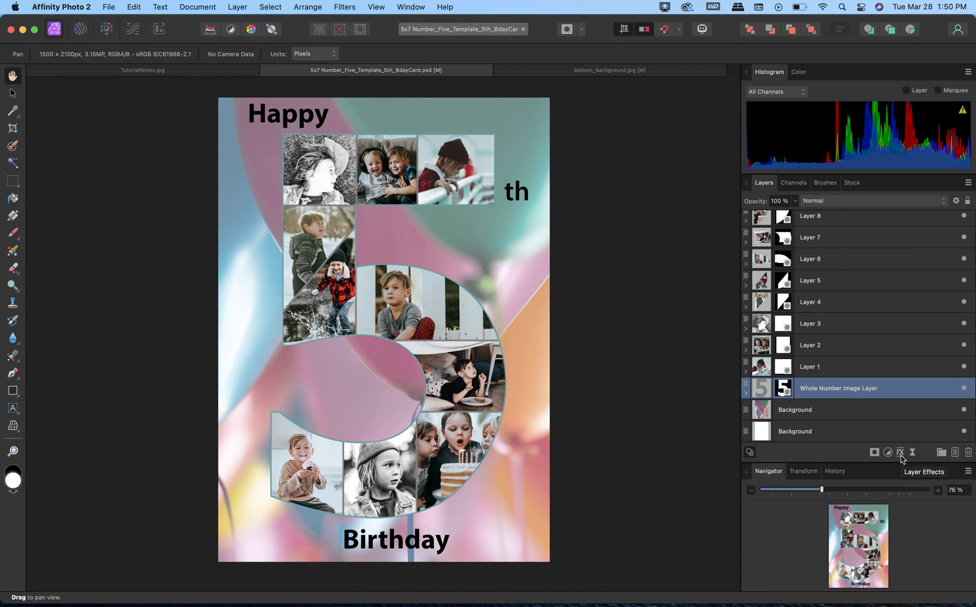
pyautogui.click(900, 453)
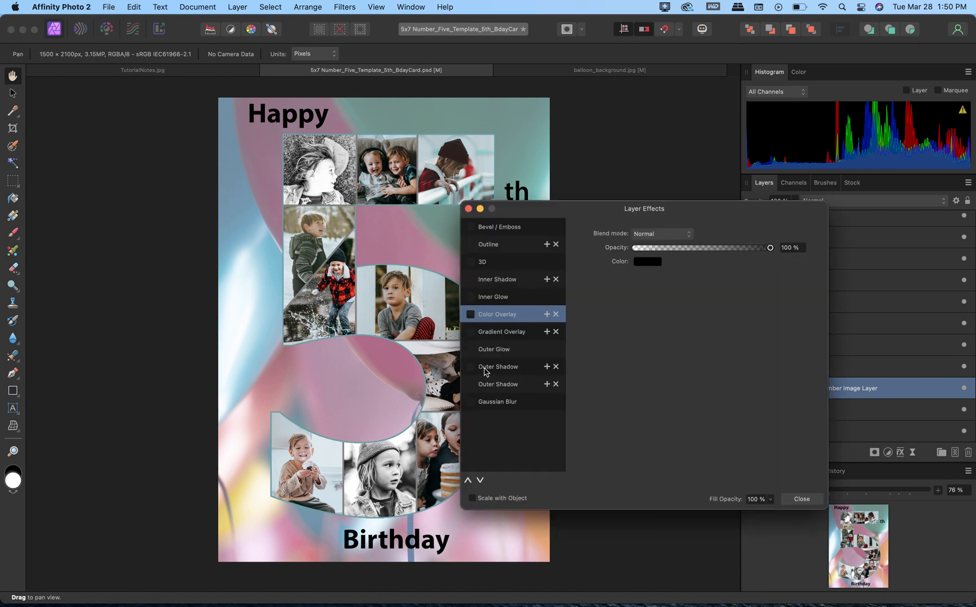
pyautogui.click(530, 369)
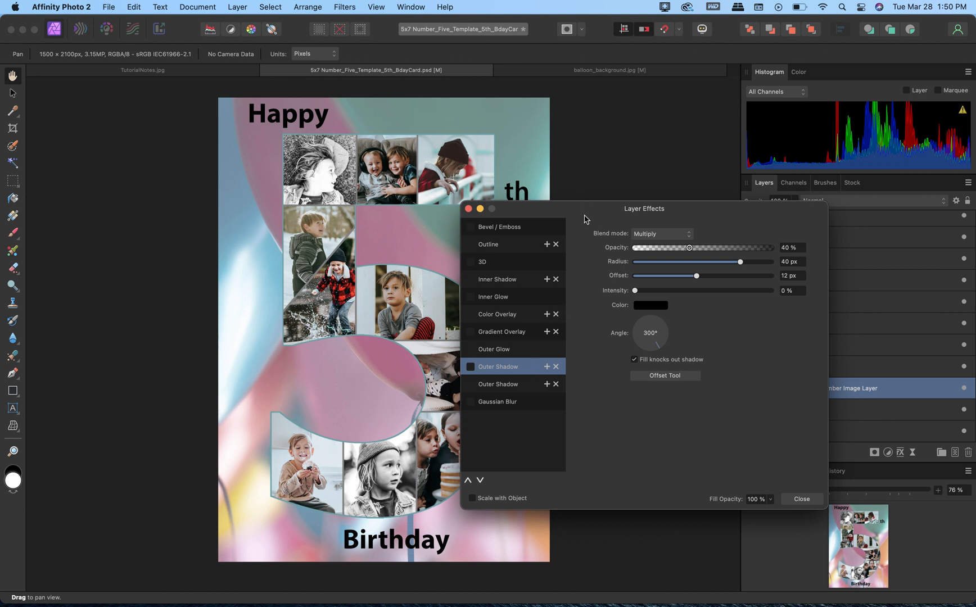
pyautogui.moveTo(585, 211); pyautogui.dragTo(651, 156)
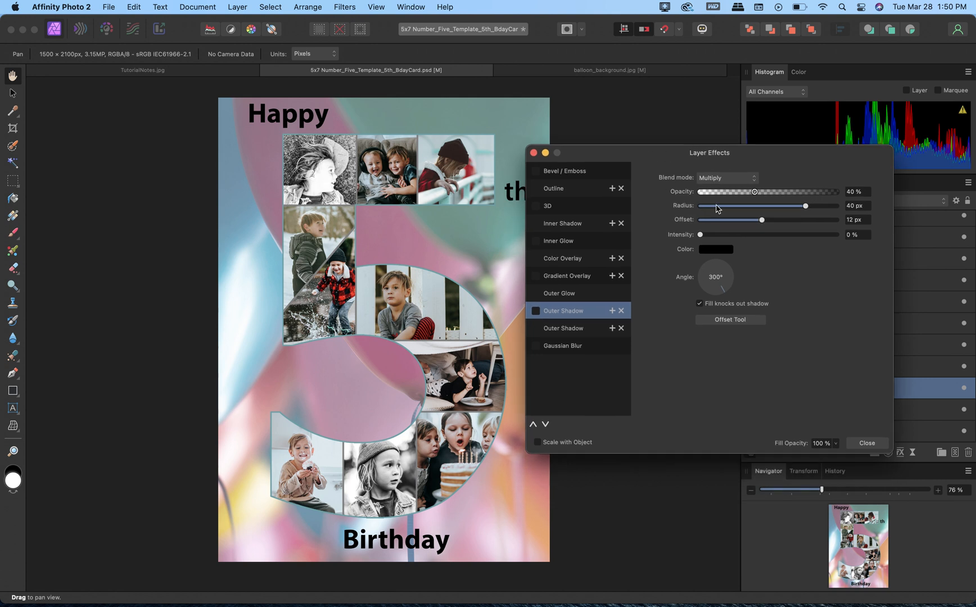
pyautogui.moveTo(701, 235); pyautogui.dragTo(761, 239)
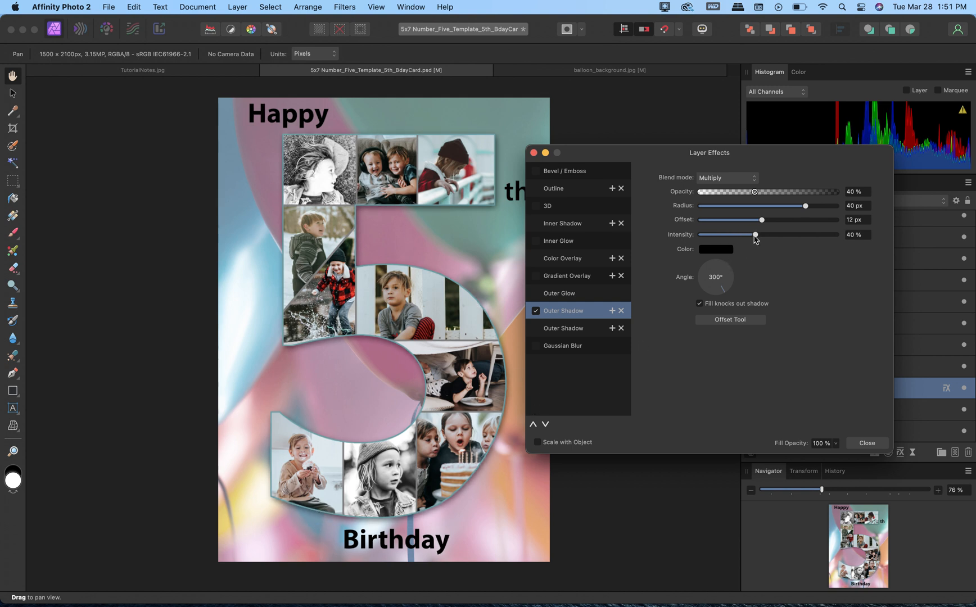
pyautogui.moveTo(756, 238); pyautogui.dragTo(771, 241)
pyautogui.moveTo(807, 210)
pyautogui.mouseDown()
pyautogui.moveTo(776, 212)
pyautogui.moveTo(795, 213)
pyautogui.mouseUp()
pyautogui.moveTo(755, 194); pyautogui.dragTo(798, 191)
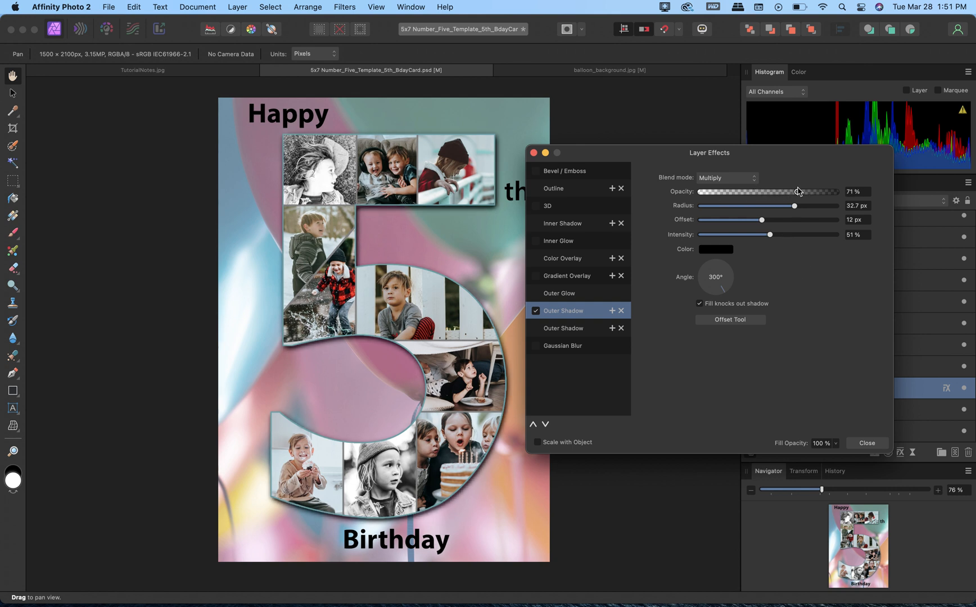
pyautogui.moveTo(799, 195); pyautogui.dragTo(771, 200)
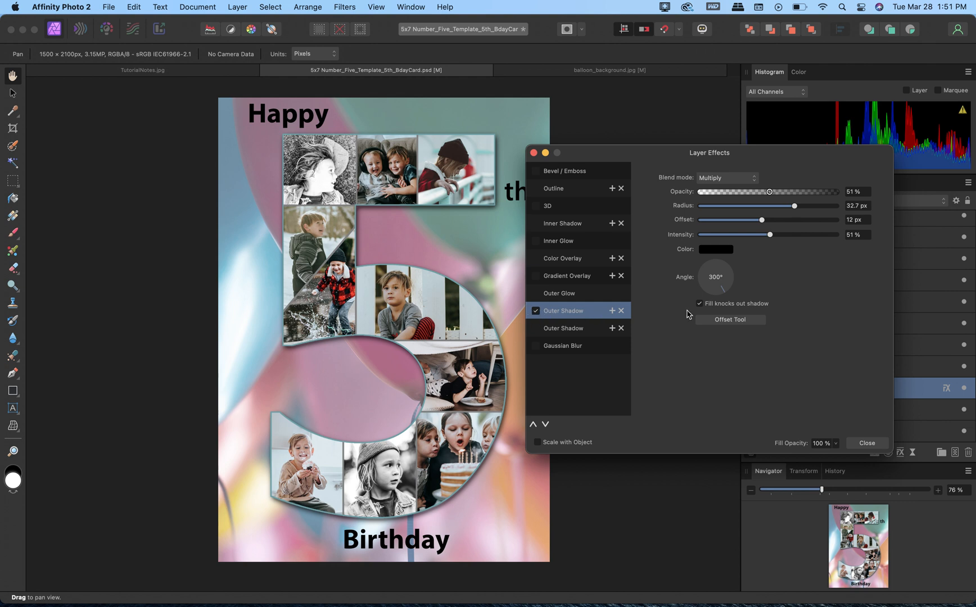
pyautogui.click(868, 443)
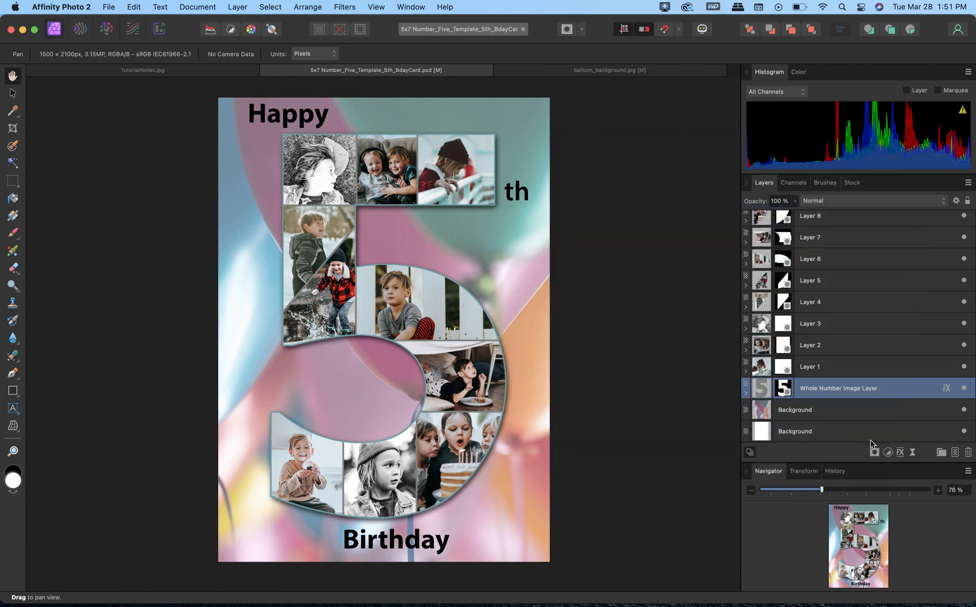